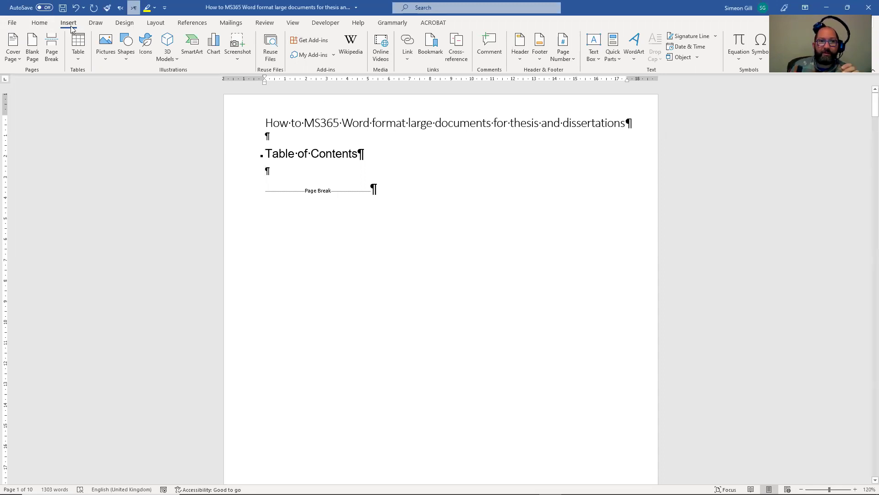
Hide the formatting marks, review the document, then show the marks again.
click(41, 25)
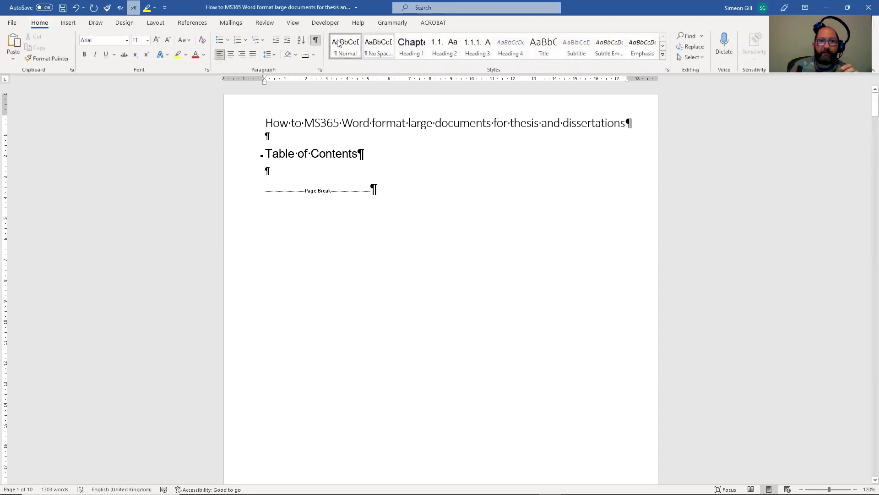
click(316, 39)
scroll(418, 205, down, 10)
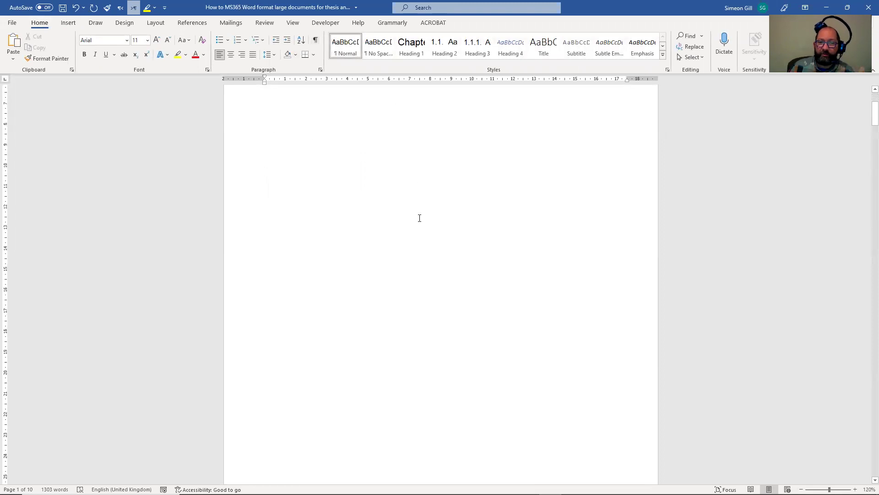
scroll(419, 242, up, 10)
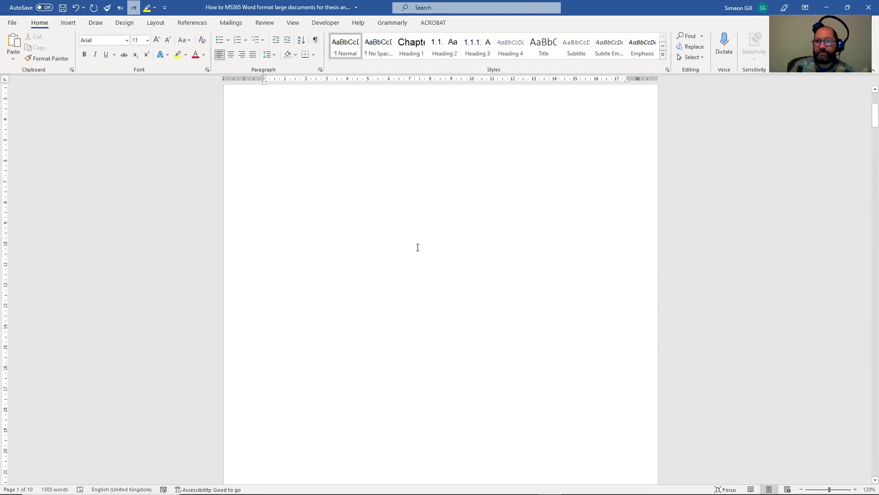
click(313, 41)
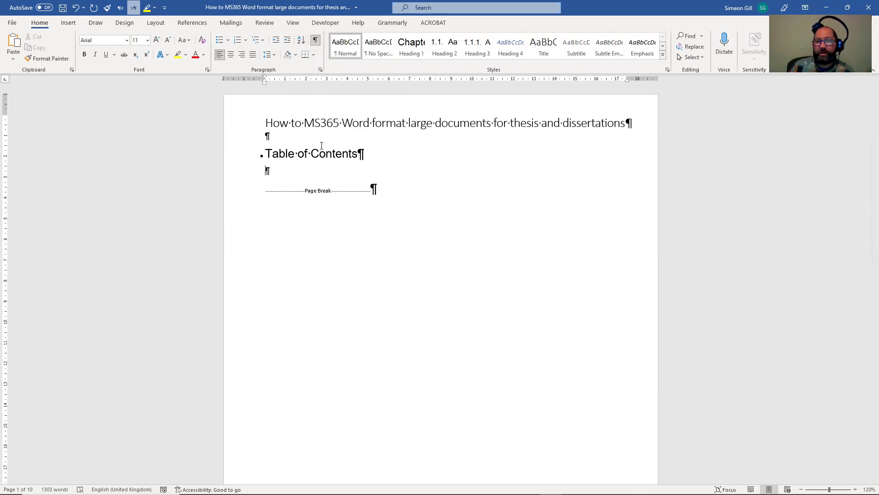
scroll(400, 200, down, 15)
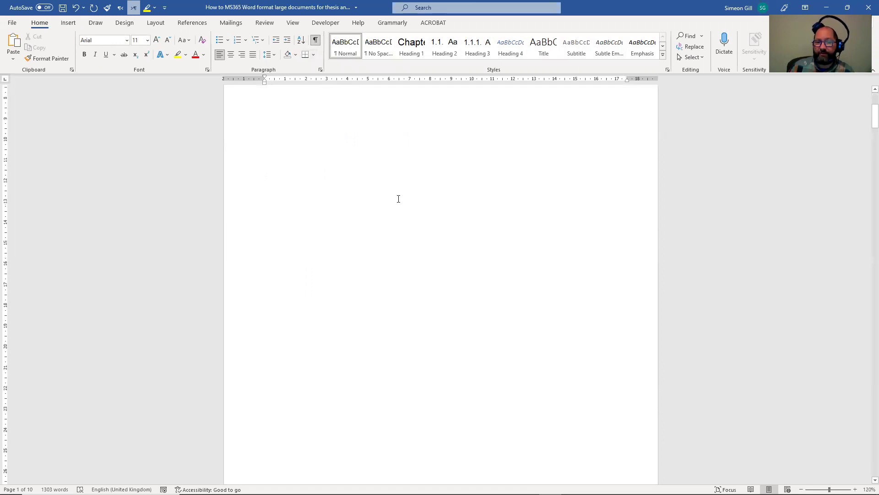
scroll(398, 196, up, 3)
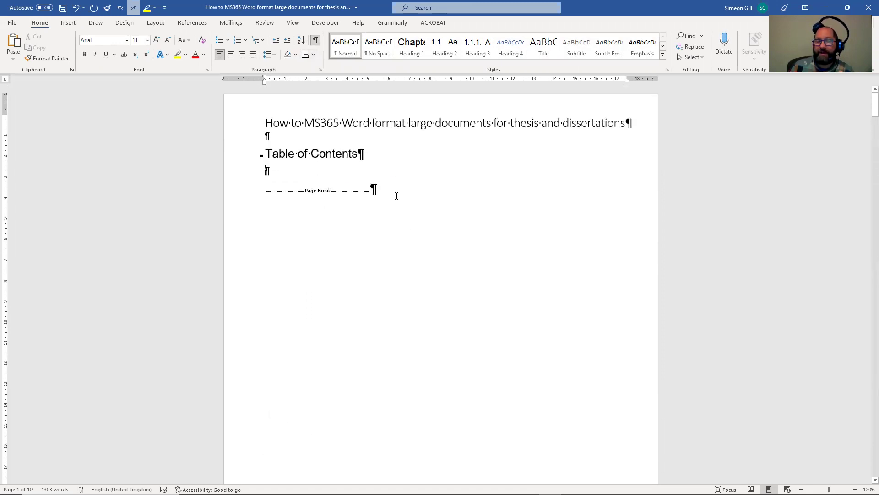
Insert a Plain Number 3 page number at the bottom of the page.
click(68, 24)
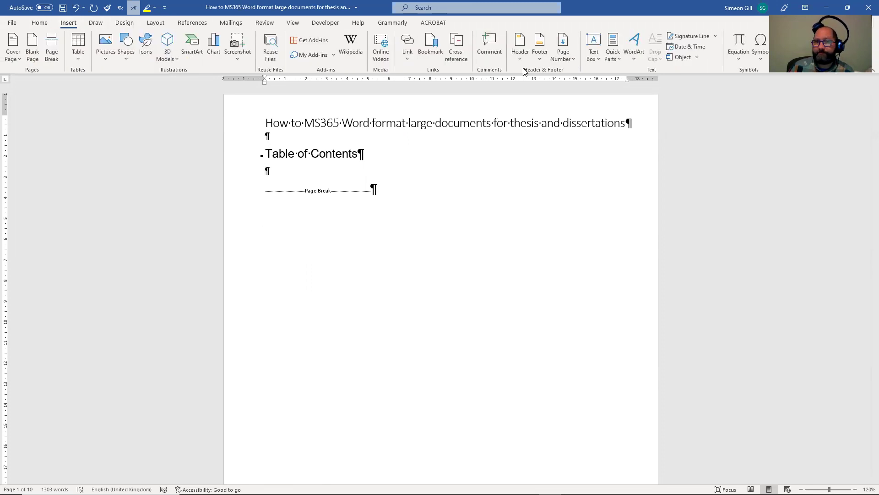
click(574, 61)
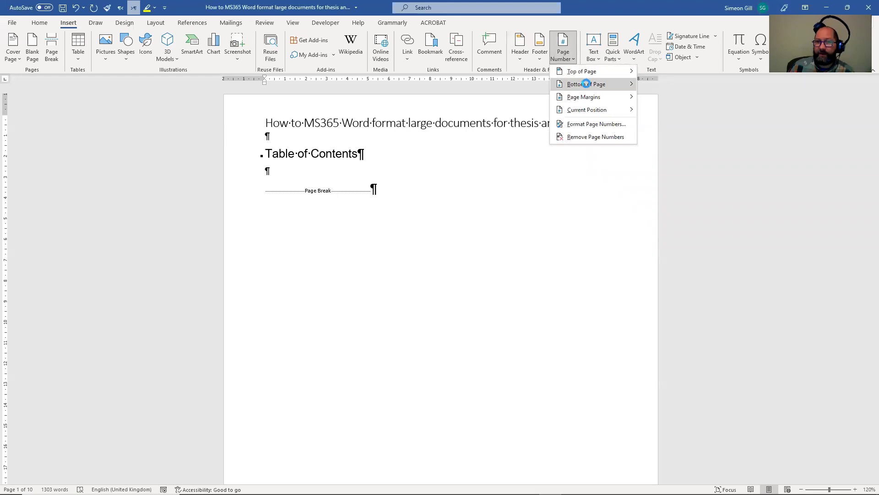
mouse_move(588, 87)
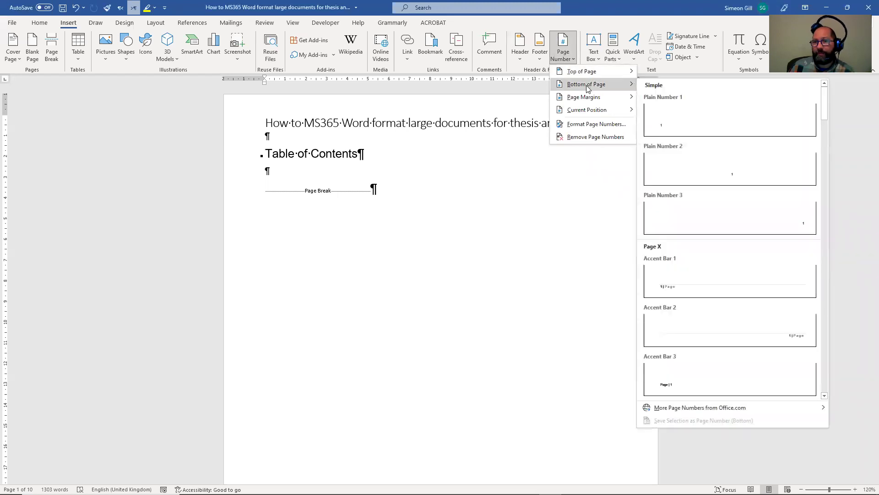
click(725, 219)
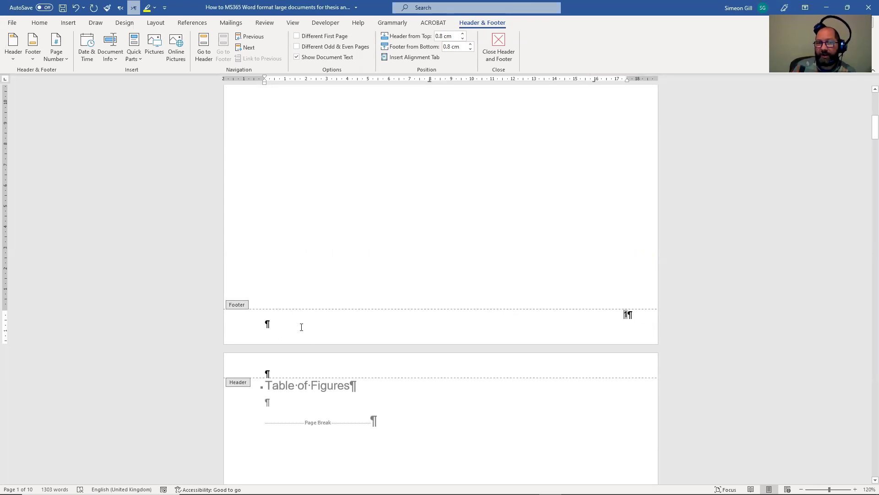
Delete the footer's empty extra line and left-align the page number.
click(266, 324)
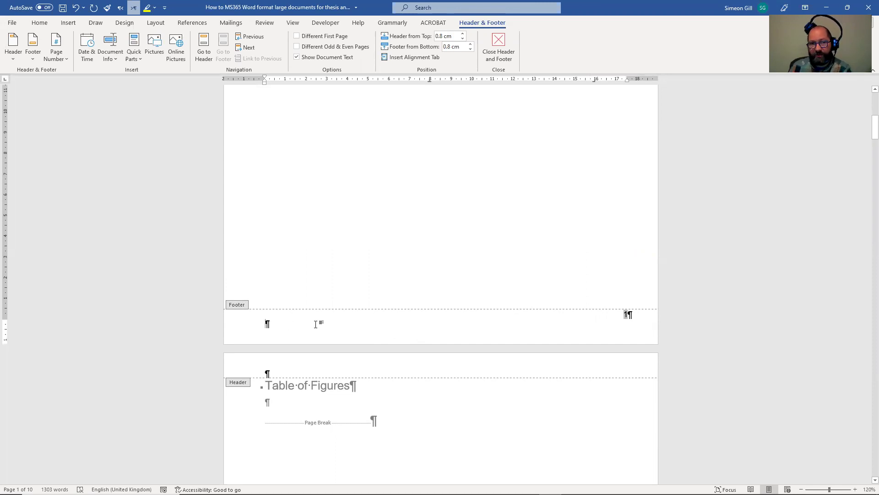
key(BackSpace)
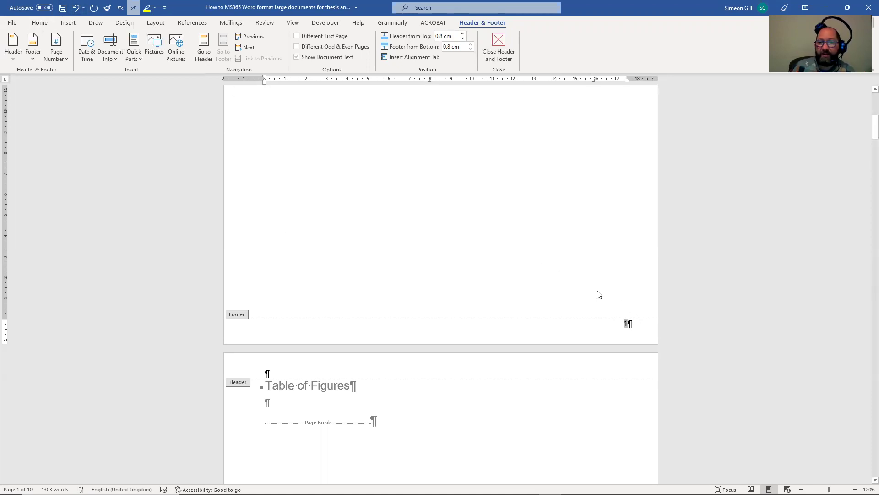
click(40, 23)
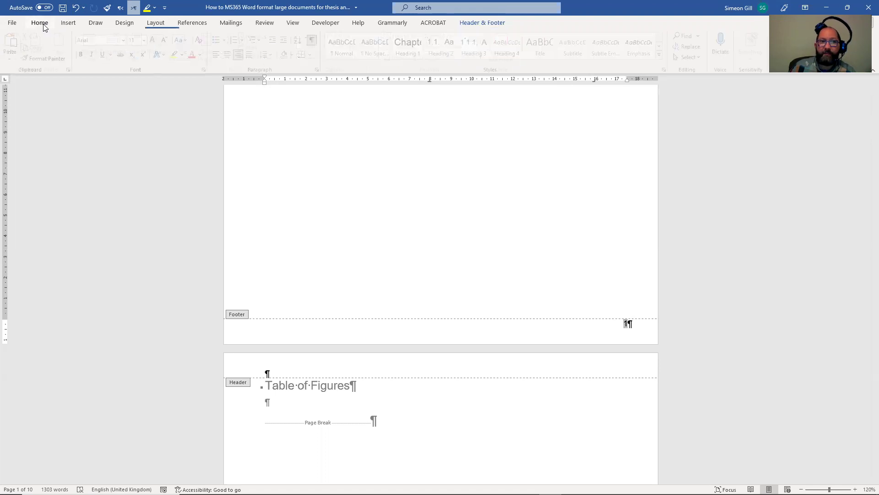
click(220, 54)
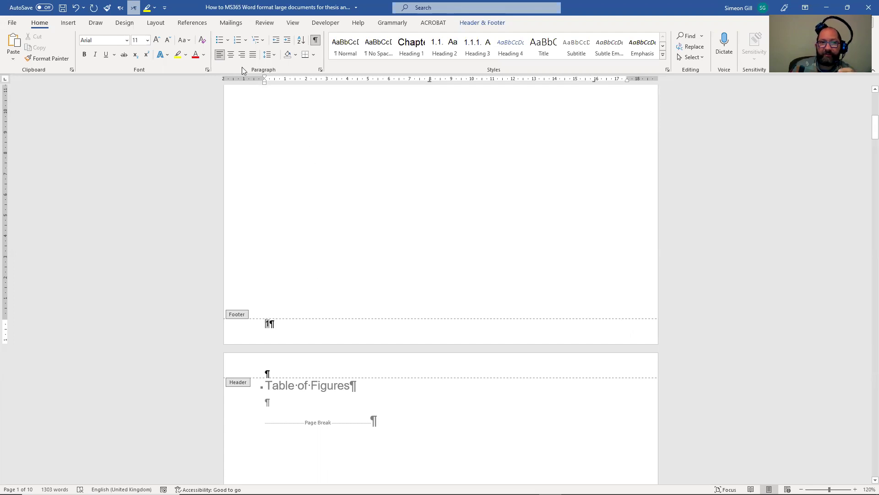
click(69, 23)
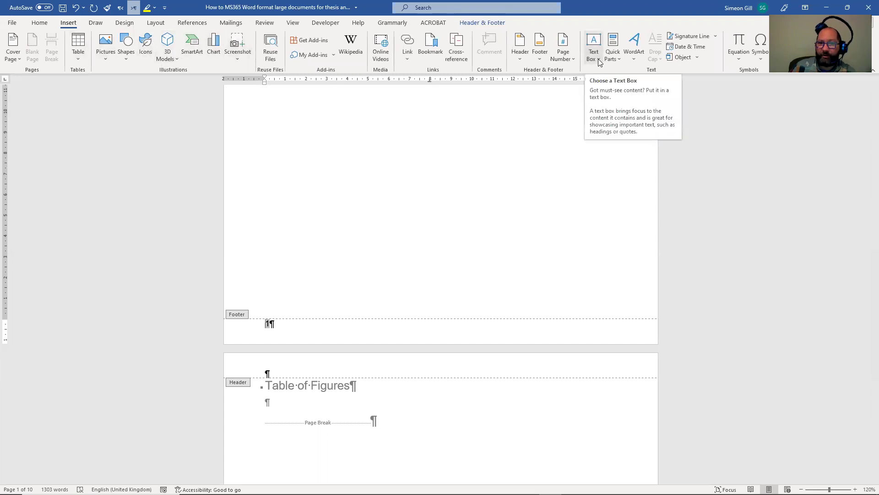
Insert a FileName field into the footer before the page number.
click(616, 61)
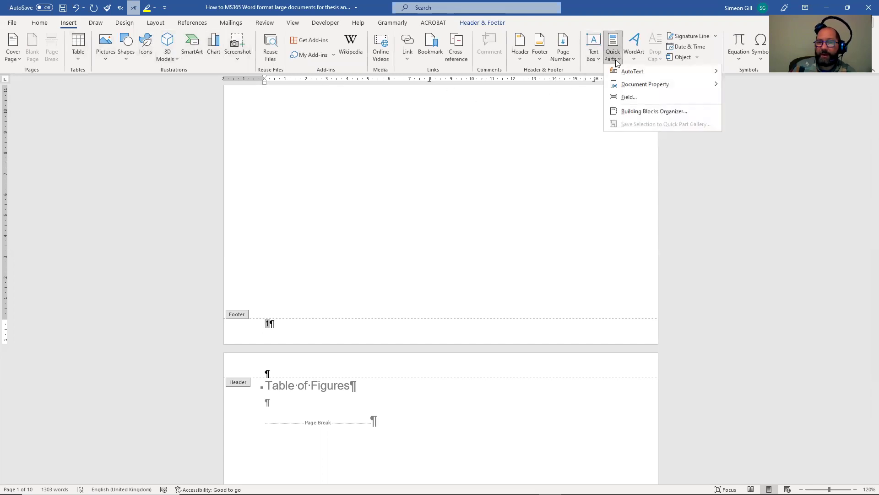
click(626, 98)
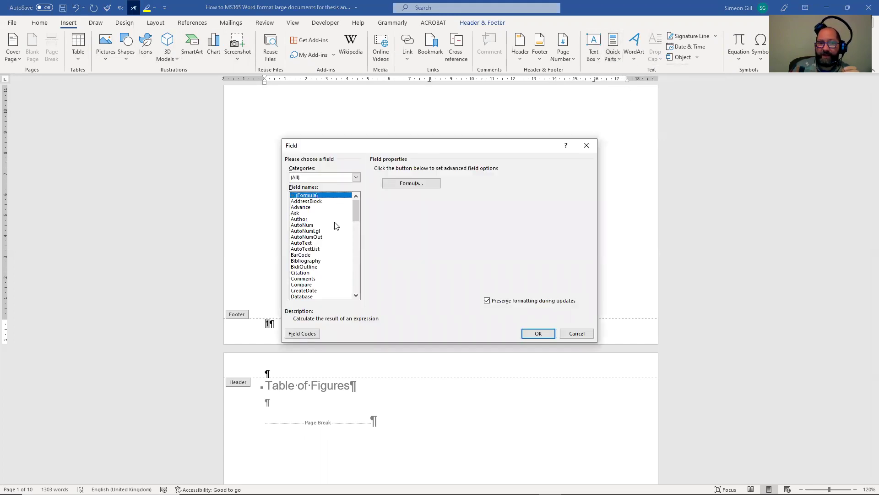
drag(354, 208, 355, 218)
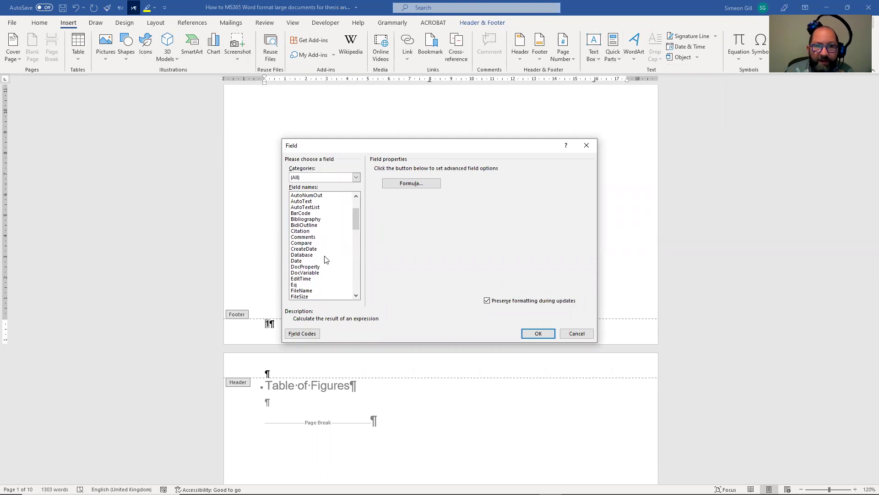
scroll(327, 258, down, 2)
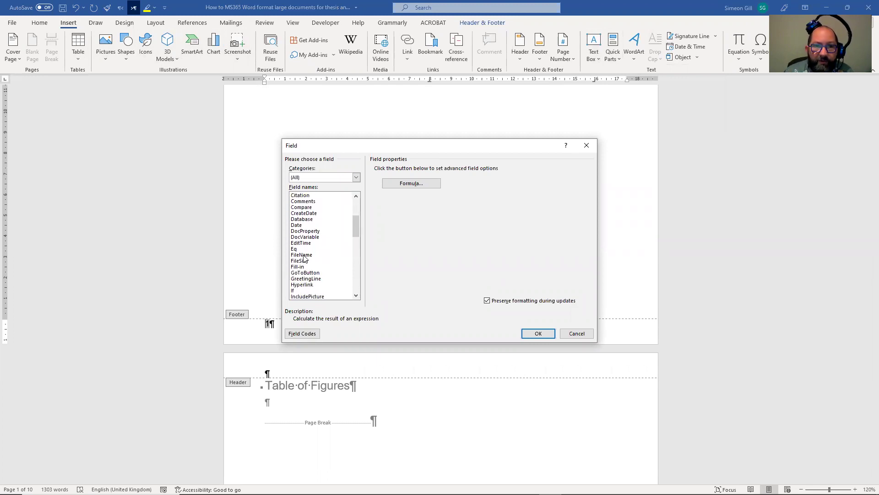
click(304, 256)
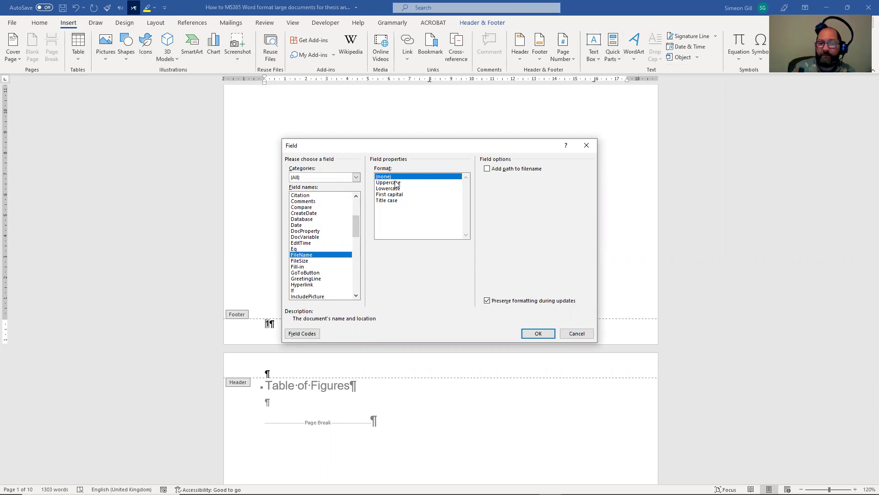
click(525, 334)
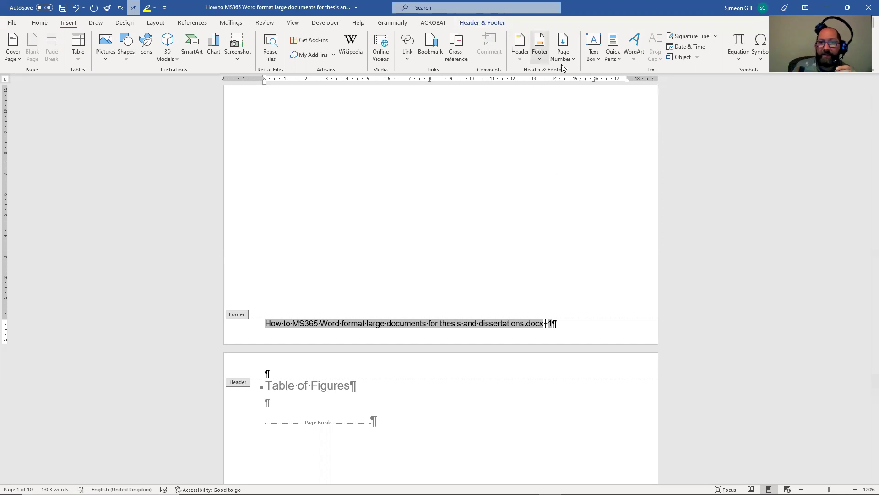
Insert a SaveDate field formatted dd/MM/yyyy HH:mm into the footer.
click(613, 54)
click(646, 97)
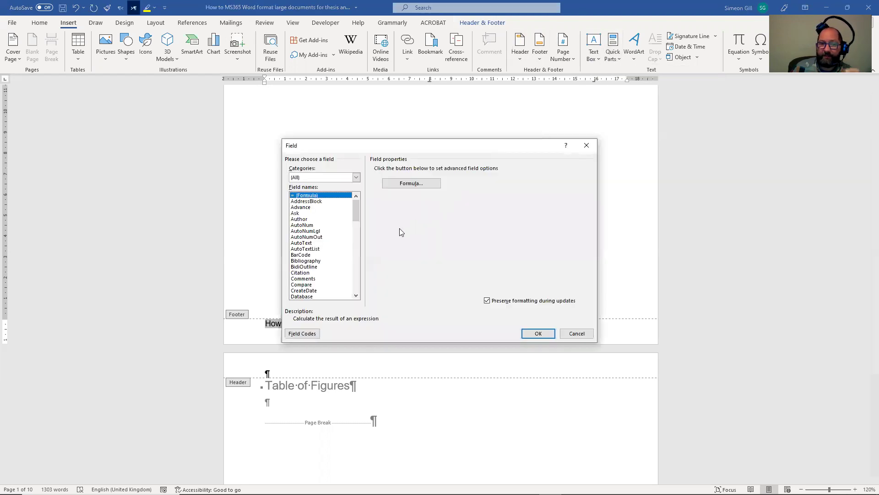
drag(358, 209, 358, 262)
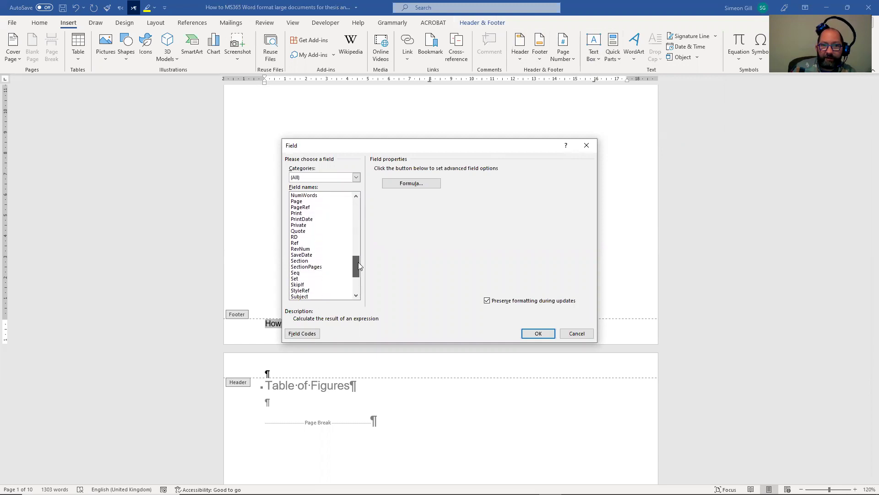
click(303, 255)
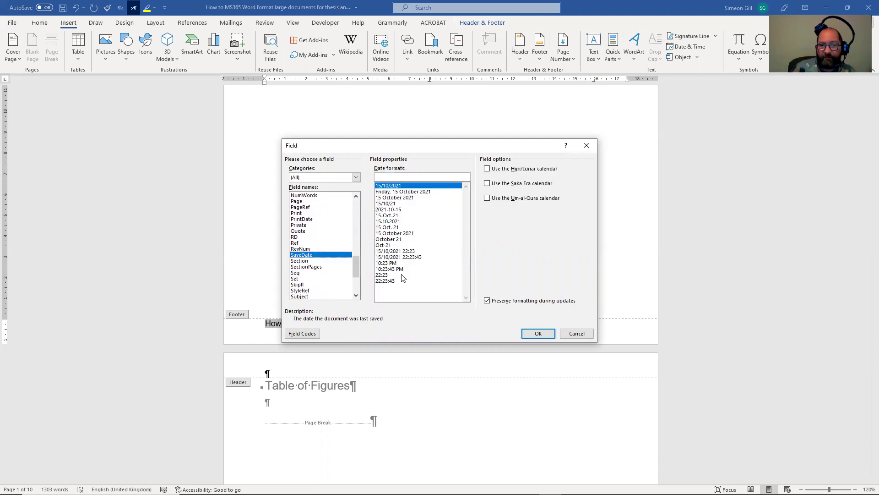
click(410, 251)
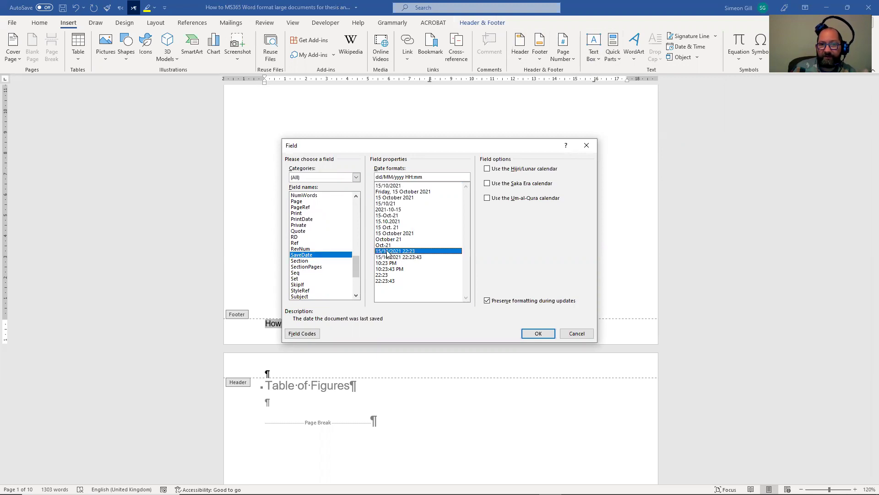
click(538, 333)
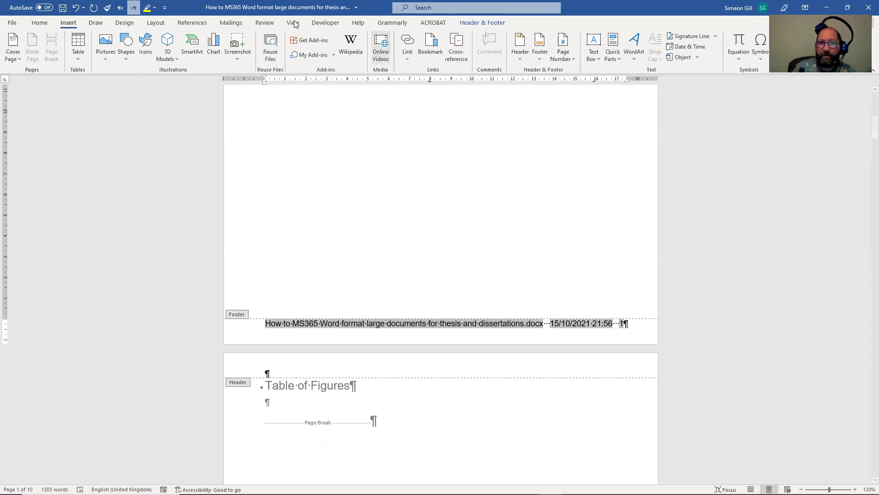
click(498, 27)
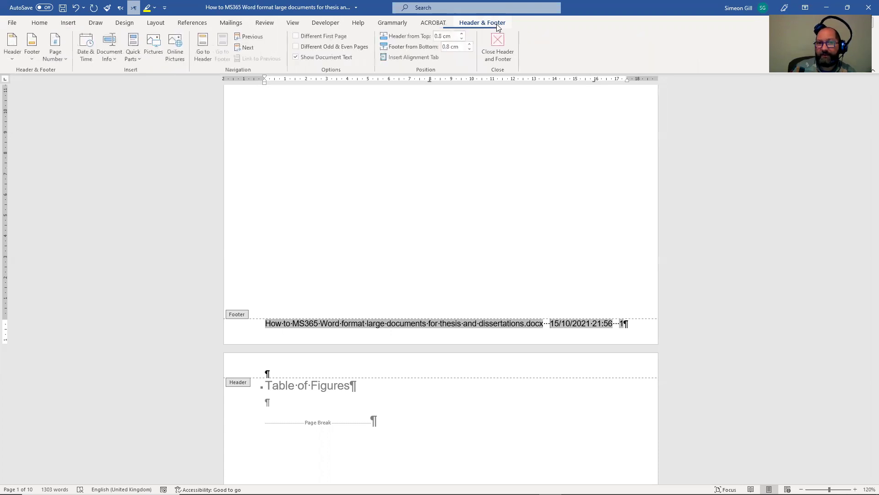
click(499, 45)
scroll(486, 275, down, 8)
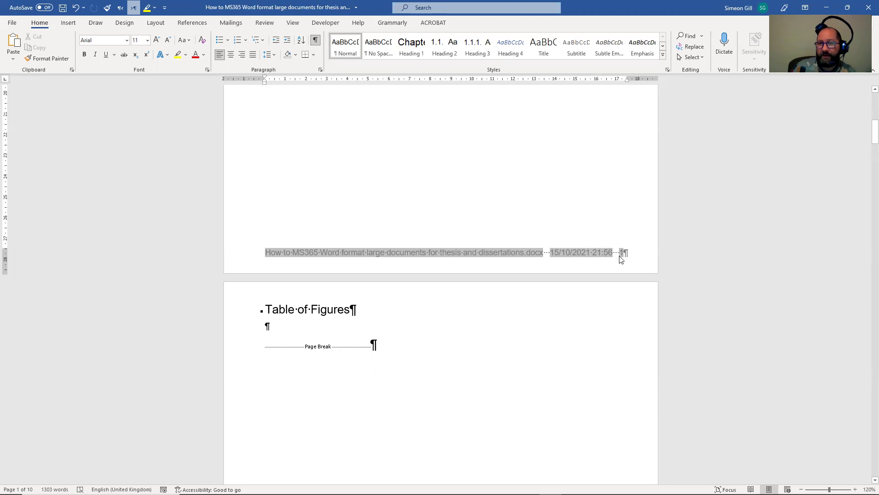
Reopen the footer, undo the last change, and right-align the page-number line.
double_click(515, 265)
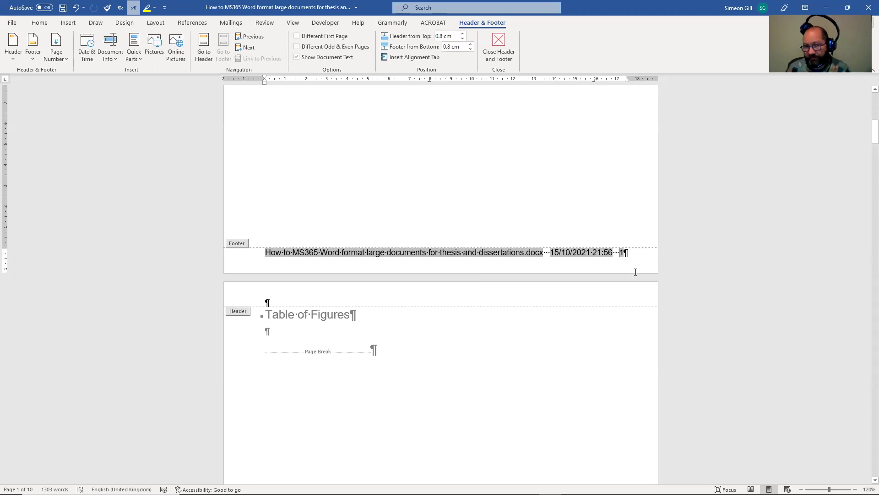
key(ctrl+z)
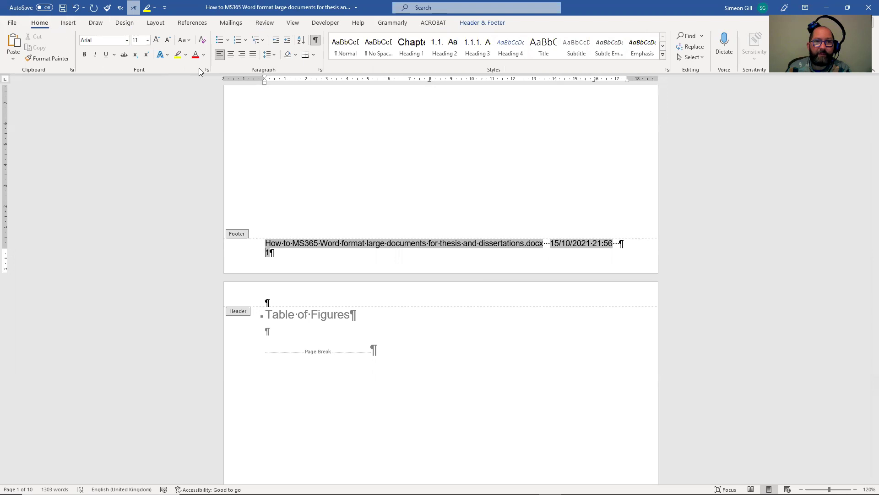
click(252, 58)
click(239, 56)
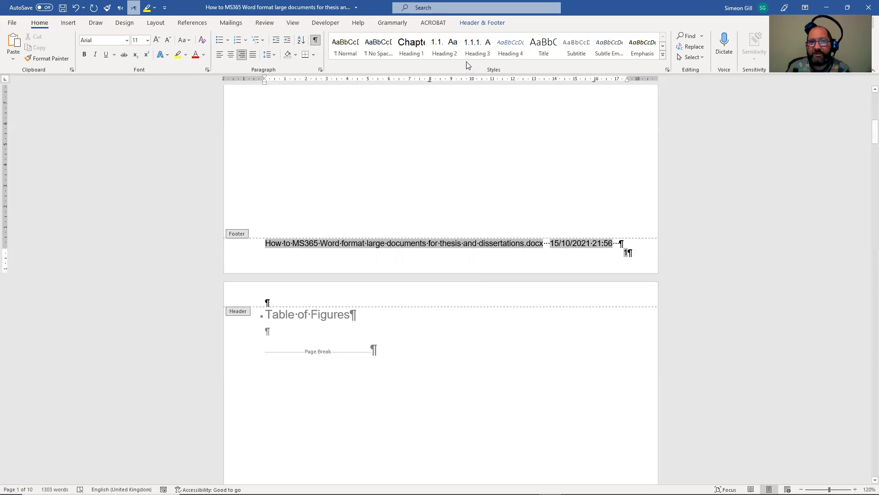
Set Footer from Bottom to 1.4 cm, then back to 0.8 cm.
click(482, 23)
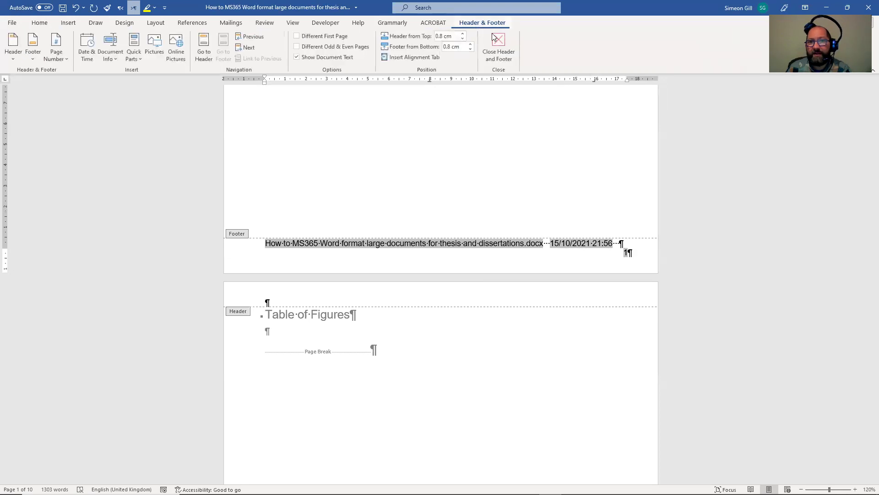
click(451, 46)
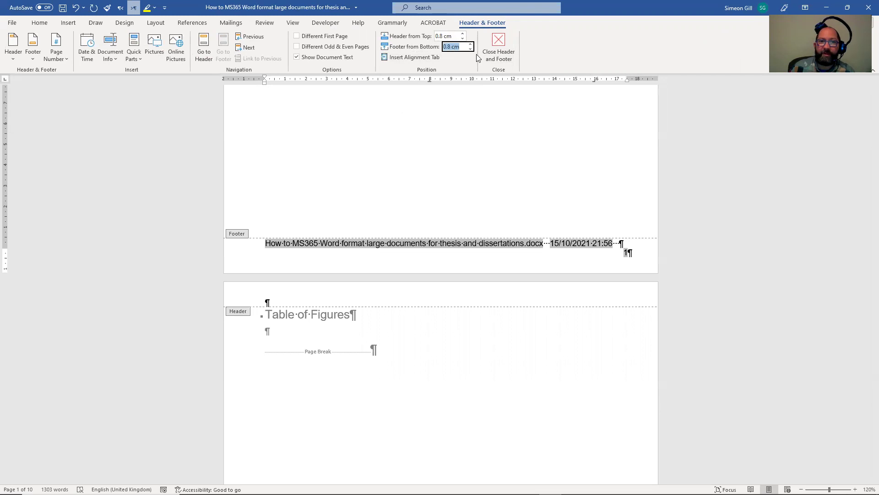
key(BackSpace)
text(1.)
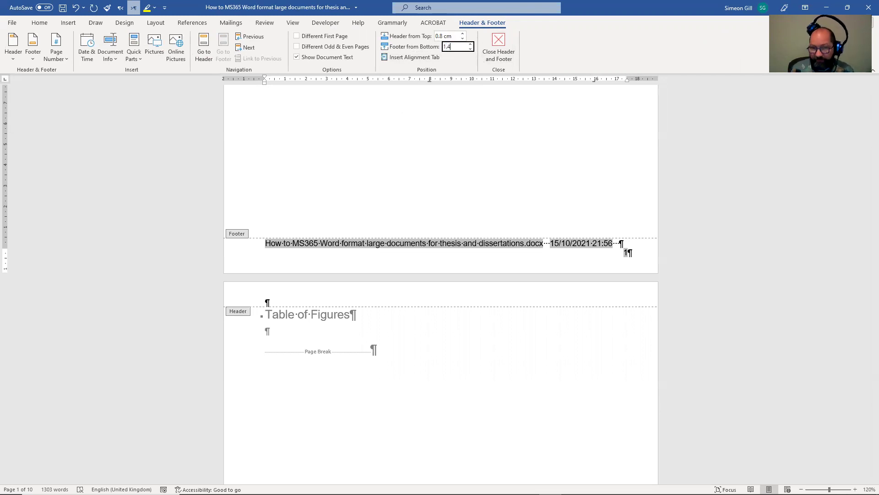
text(4)
key(Return)
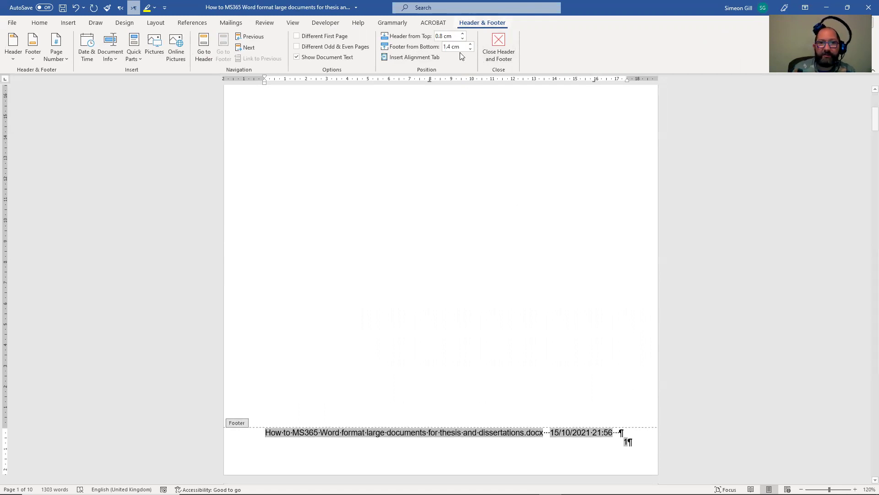
click(460, 49)
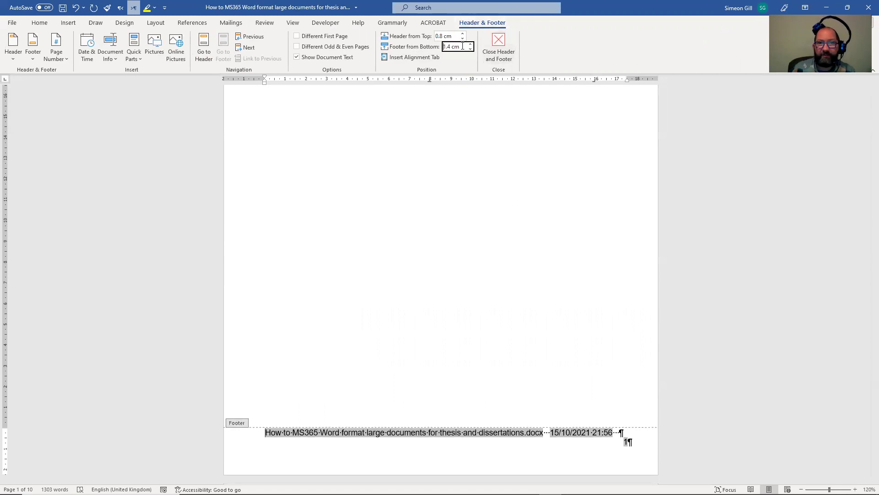
text(0.8)
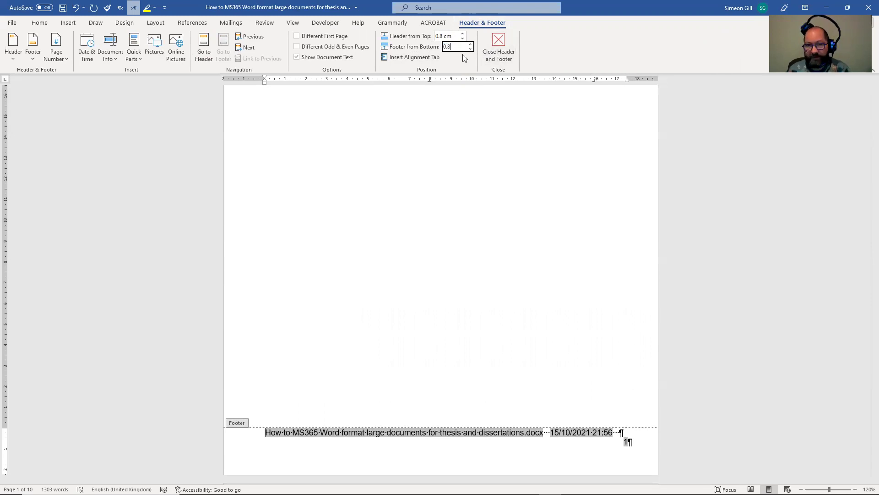
key(Return)
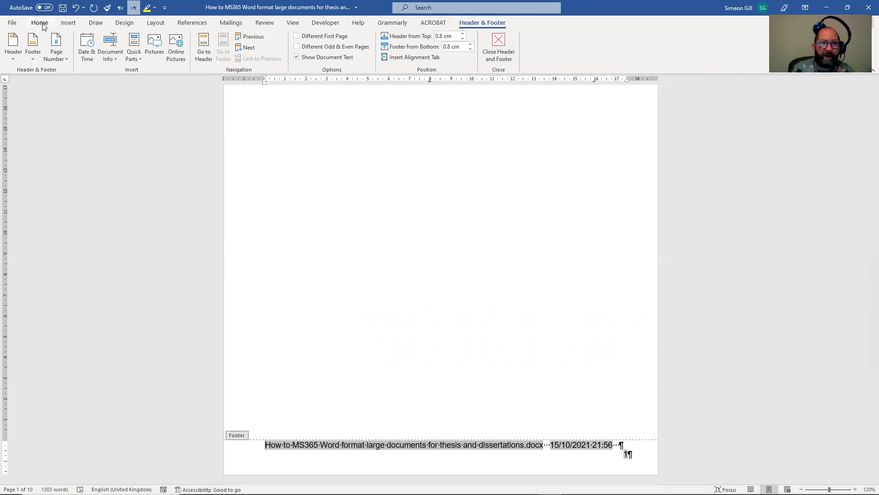
Change the bottom margin from 1.2 cm to 1.5 cm in Custom Margins.
click(40, 23)
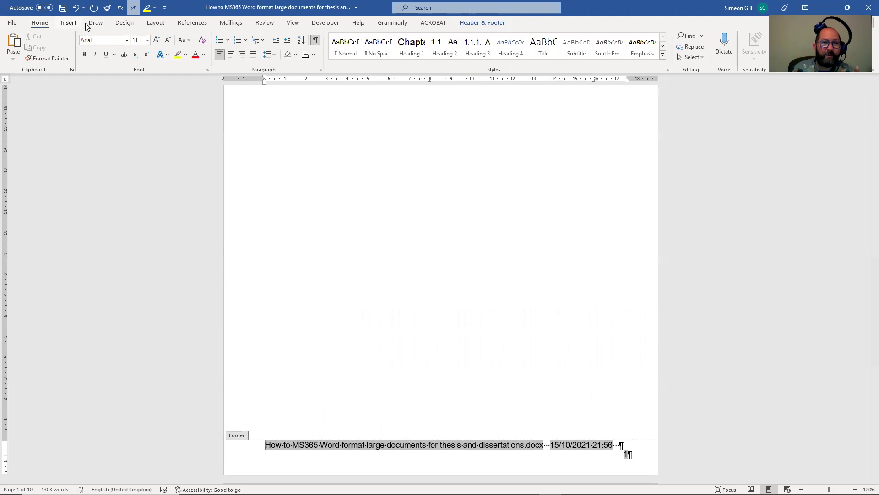
click(155, 23)
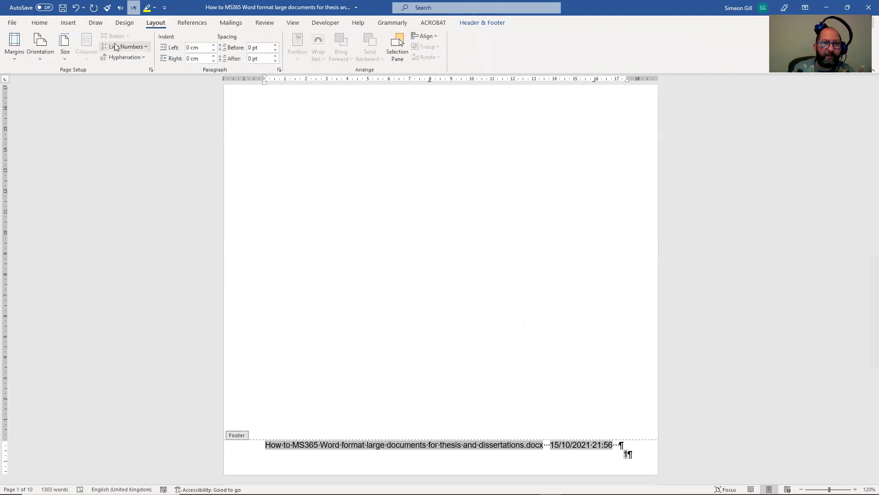
click(21, 55)
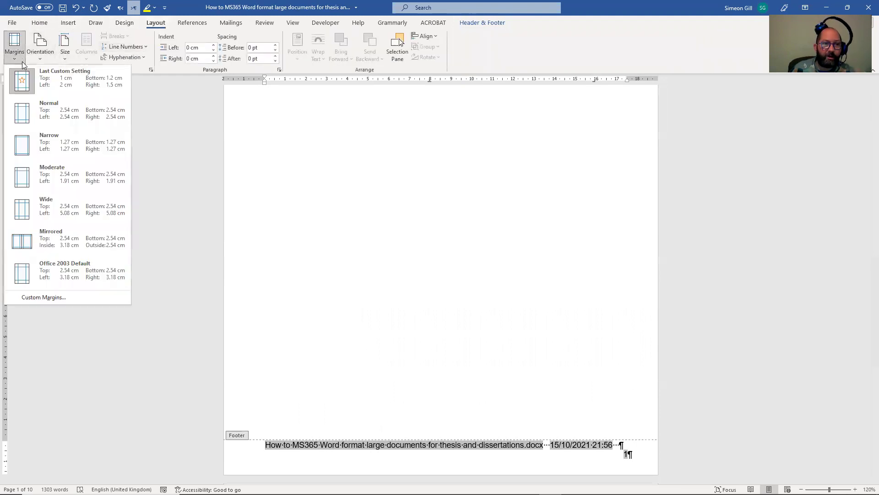
click(76, 301)
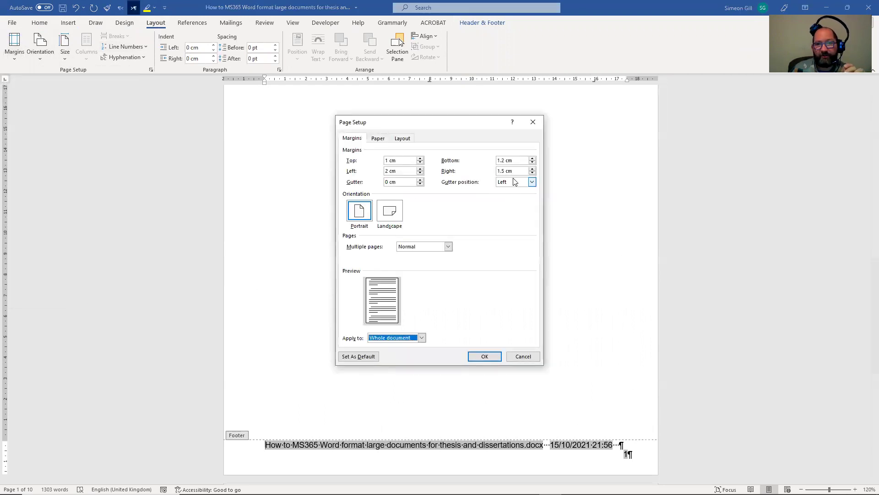
click(507, 160)
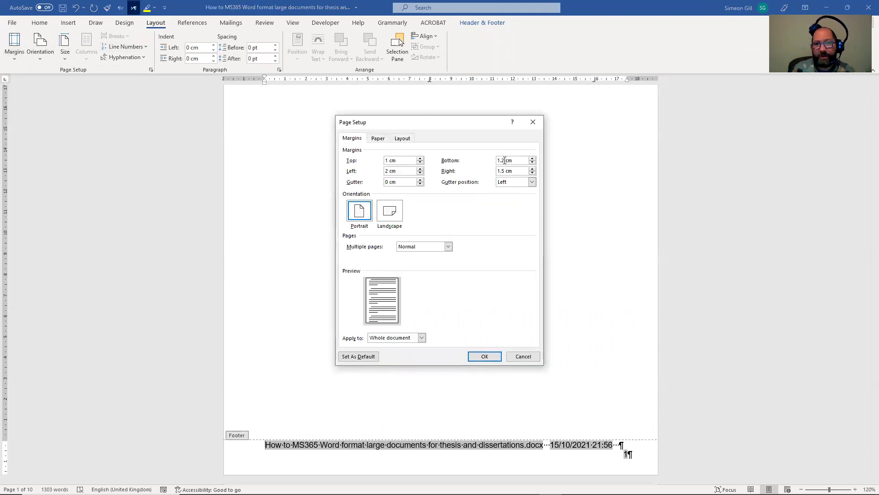
key(BackSpace)
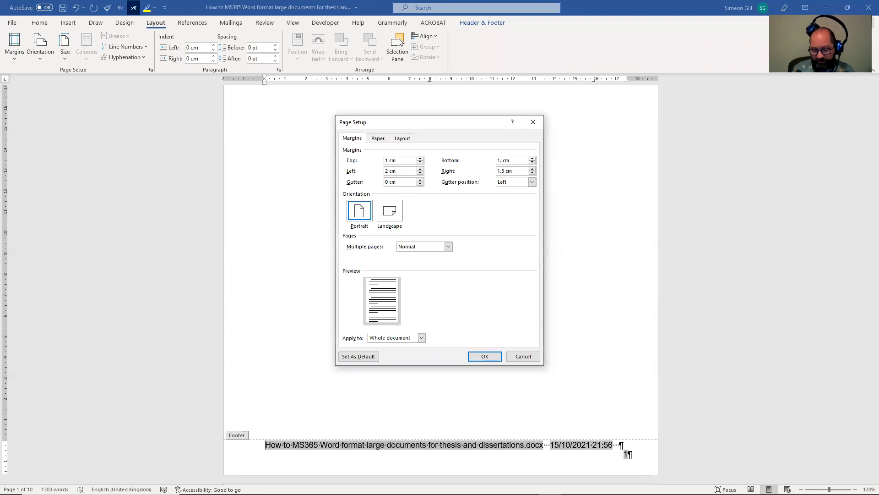
text(5)
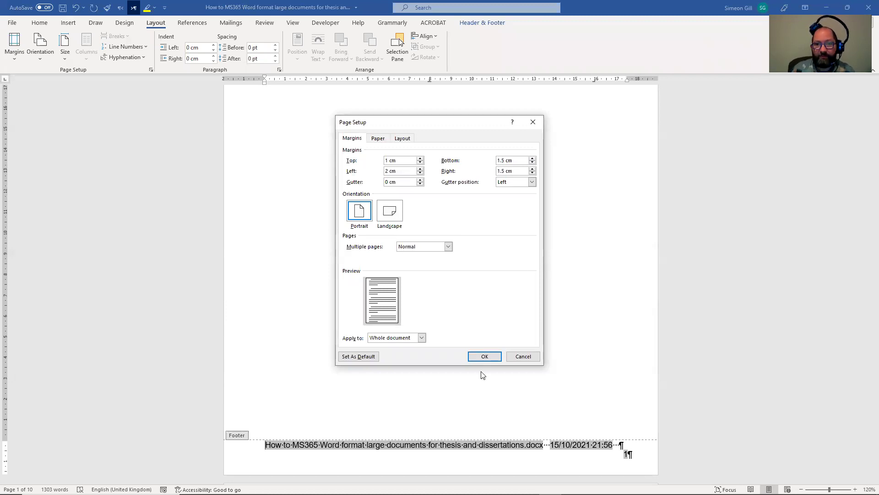
click(485, 358)
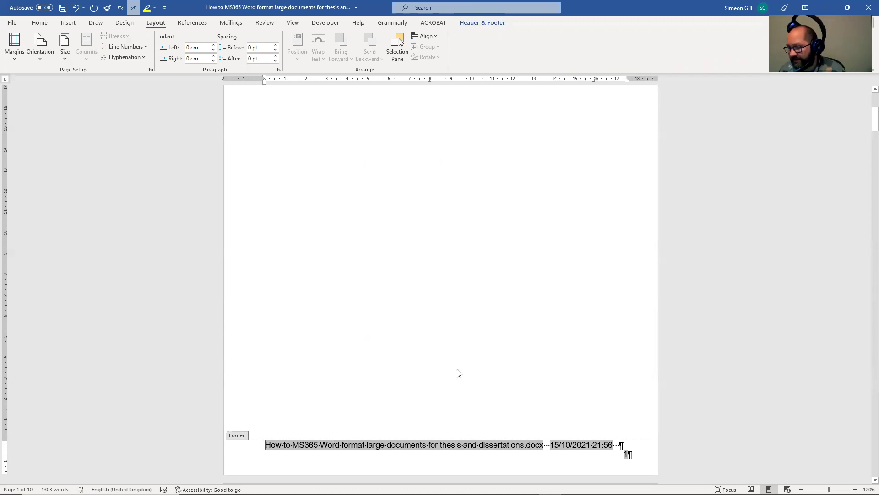
Close header and footer editing and place the cursor below the Table of Contents heading.
scroll(459, 373, down, 8)
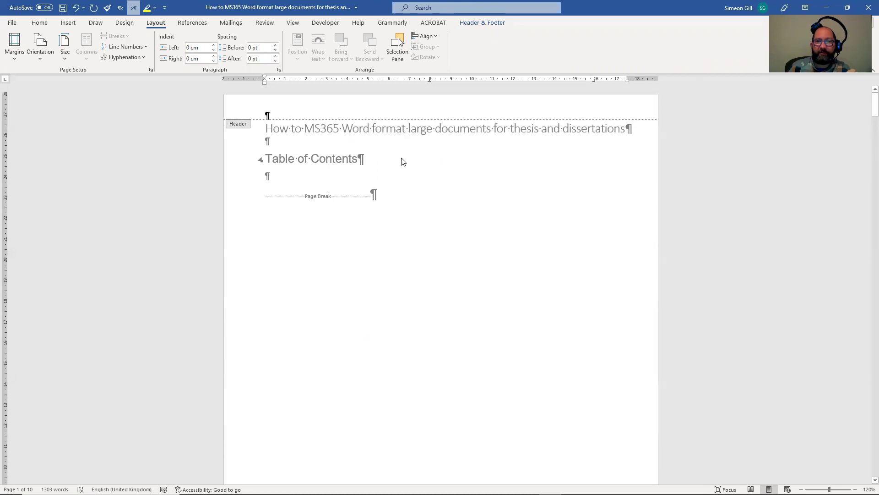
click(476, 25)
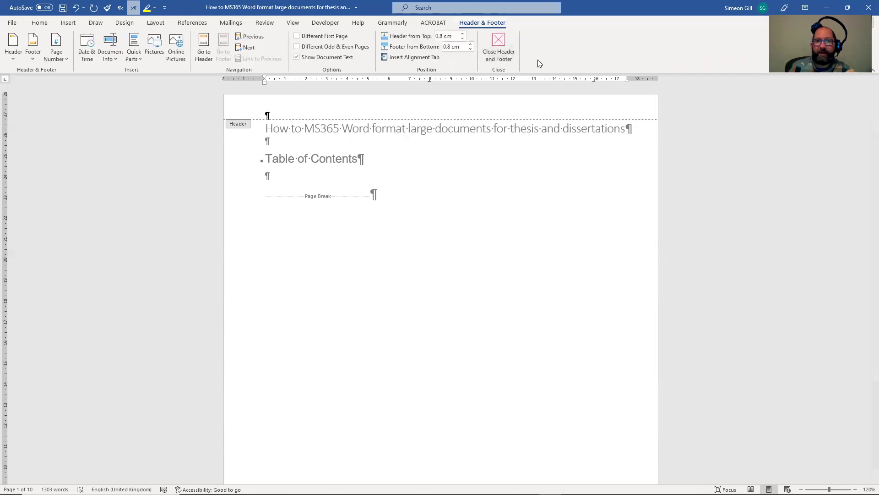
click(506, 51)
click(291, 174)
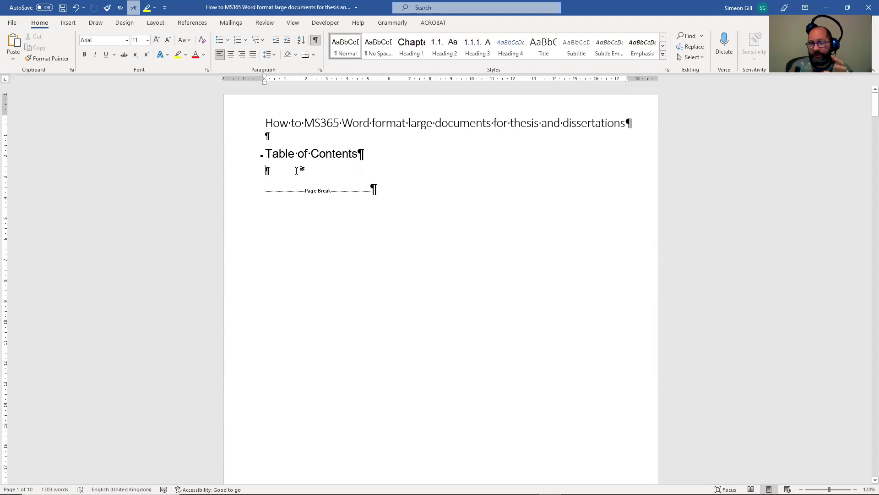
click(72, 27)
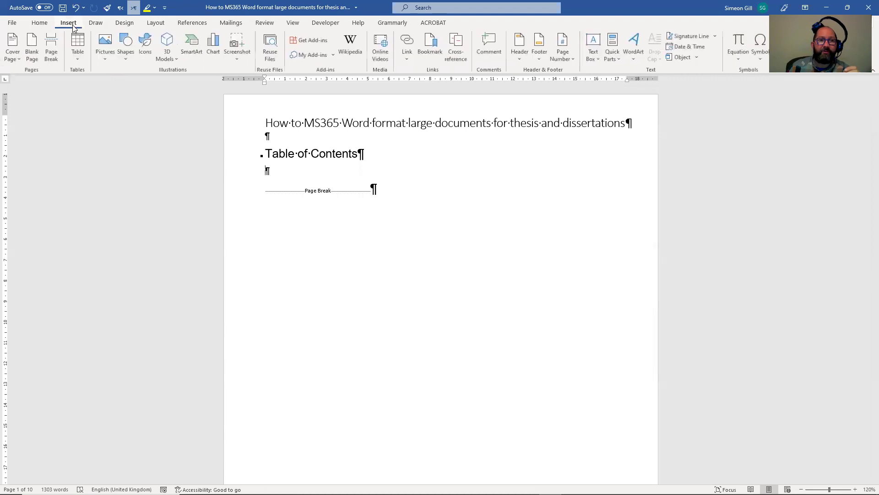
Insert a three-level custom table of contents from the References tab.
click(199, 27)
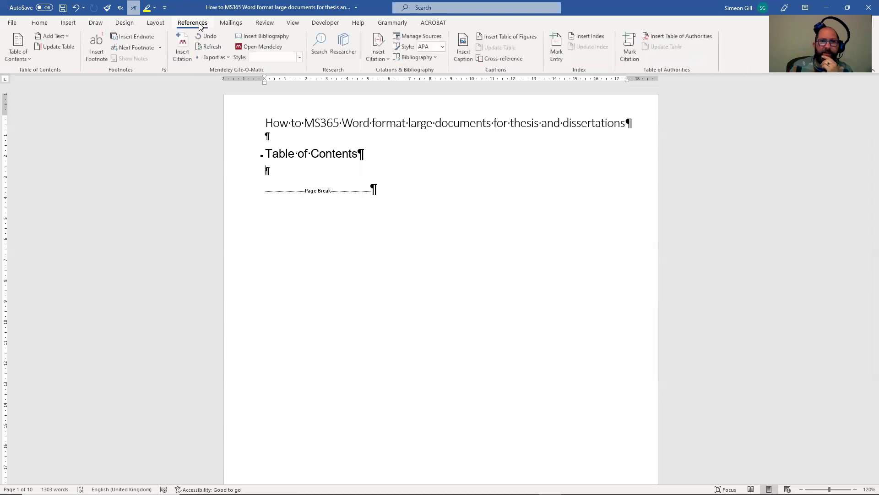
click(31, 59)
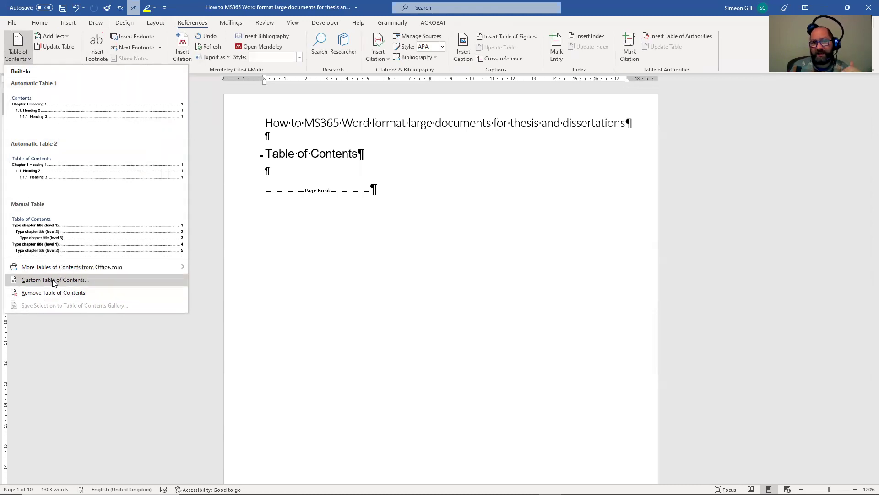
click(52, 279)
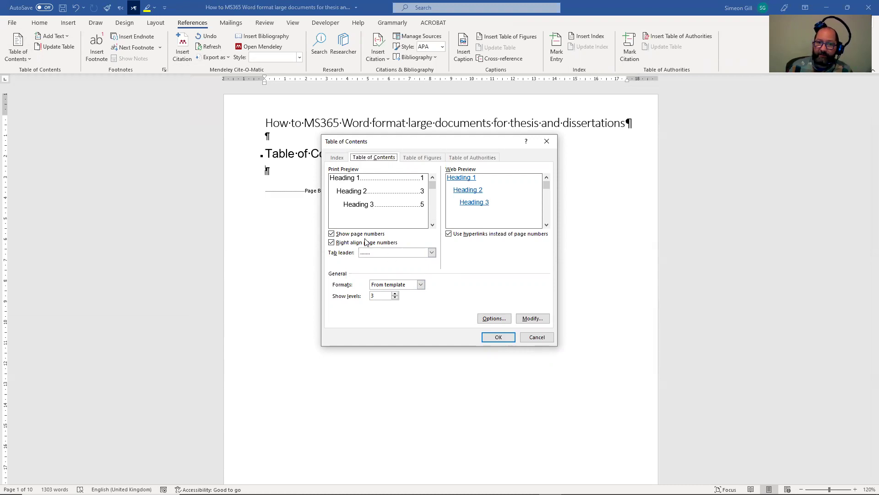
click(499, 337)
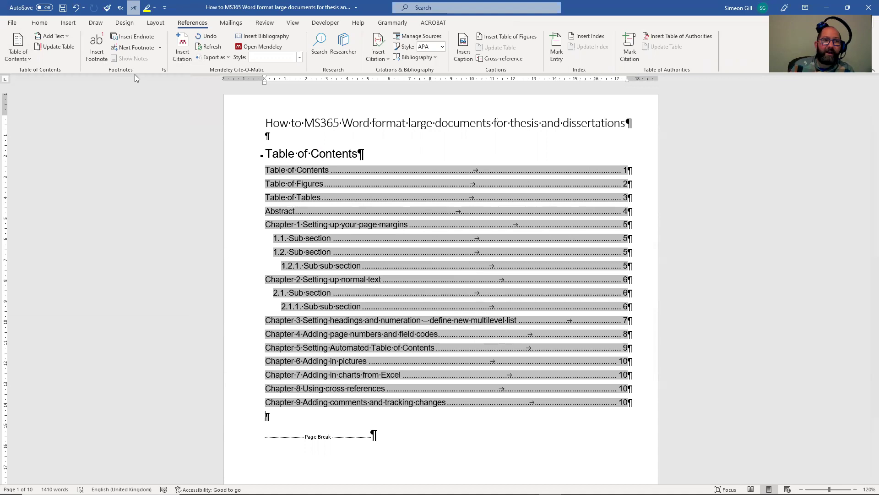
click(12, 23)
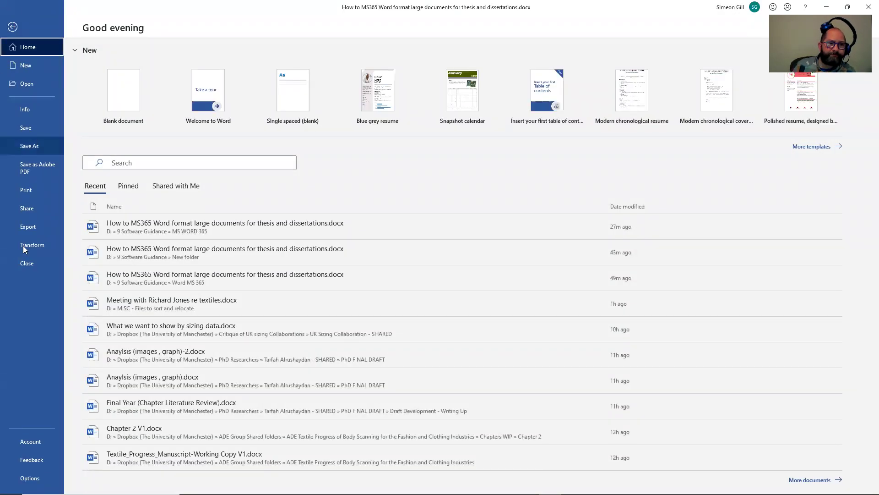
click(30, 477)
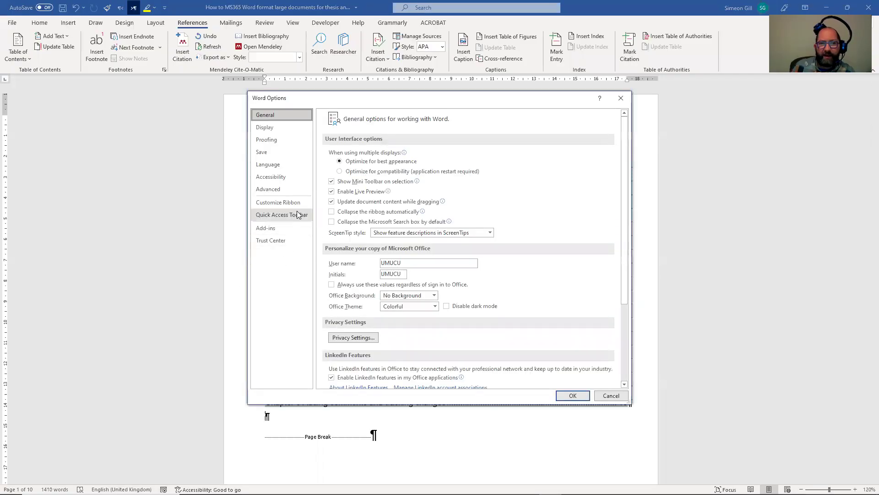
click(272, 129)
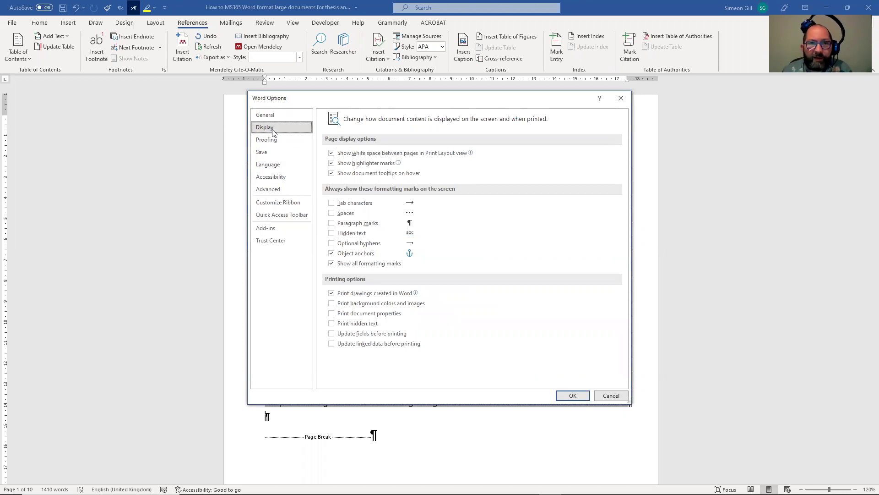
click(263, 190)
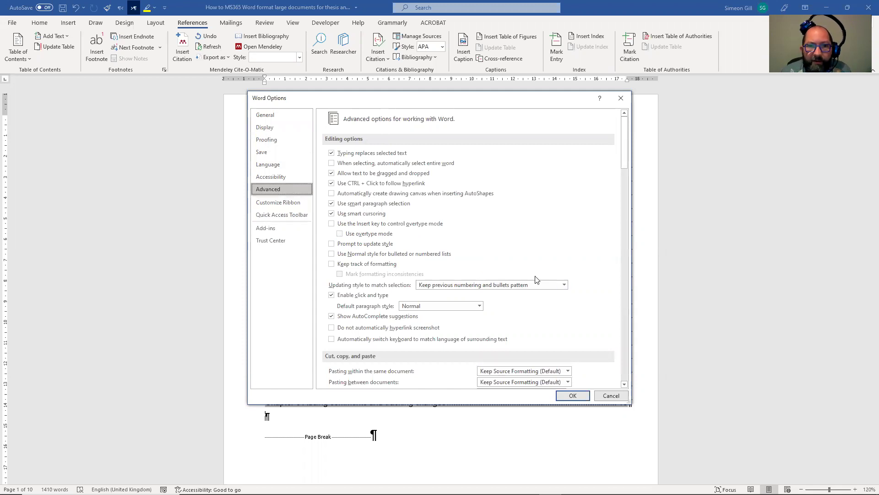
scroll(524, 298, down, 5)
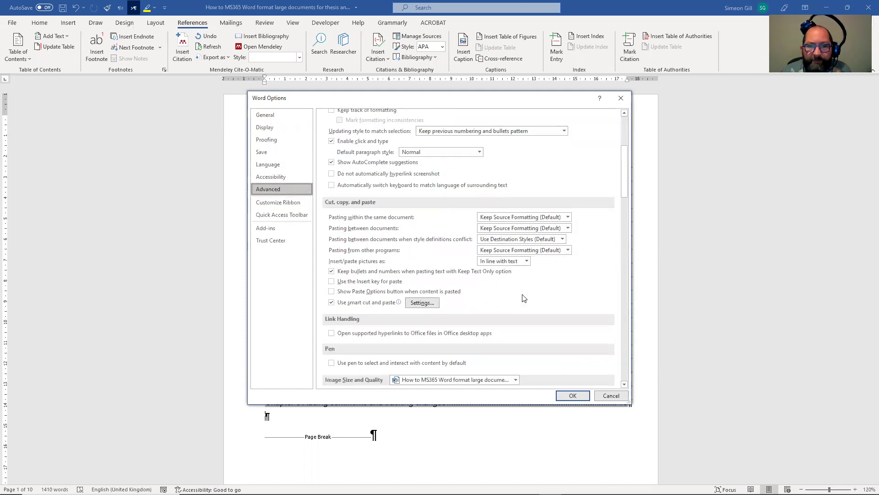
scroll(525, 298, down, 6)
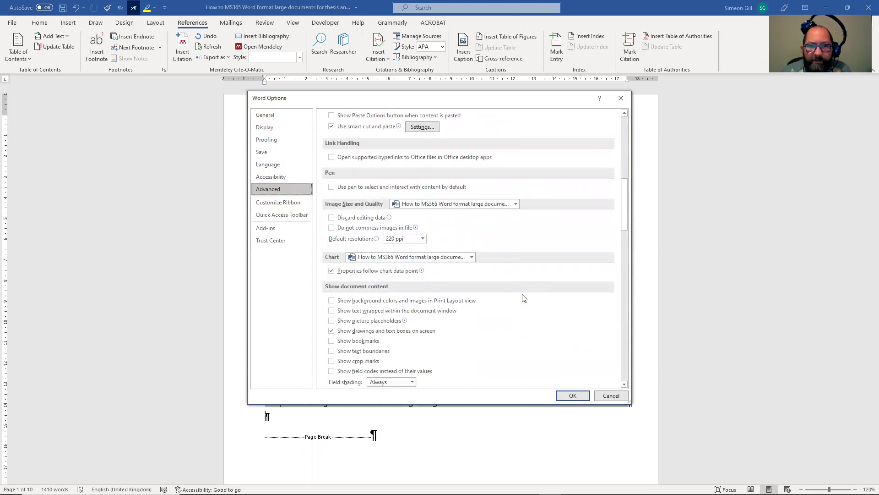
scroll(525, 298, down, 6)
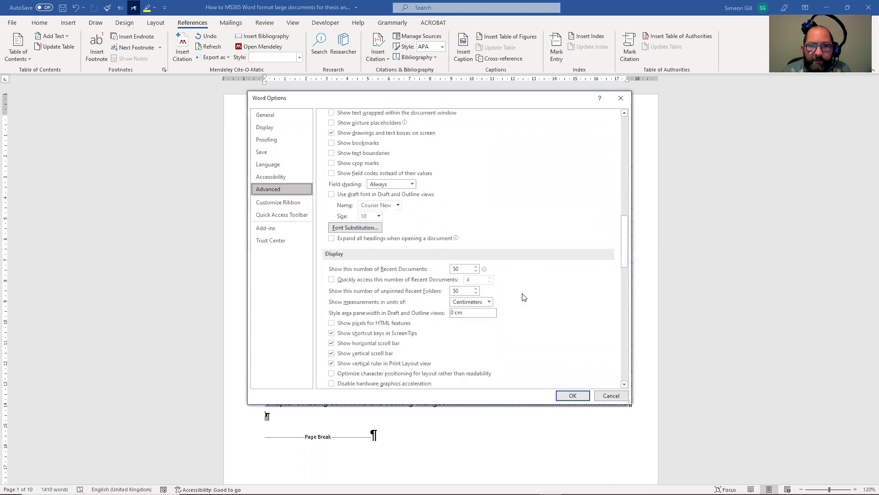
scroll(524, 297, down, 7)
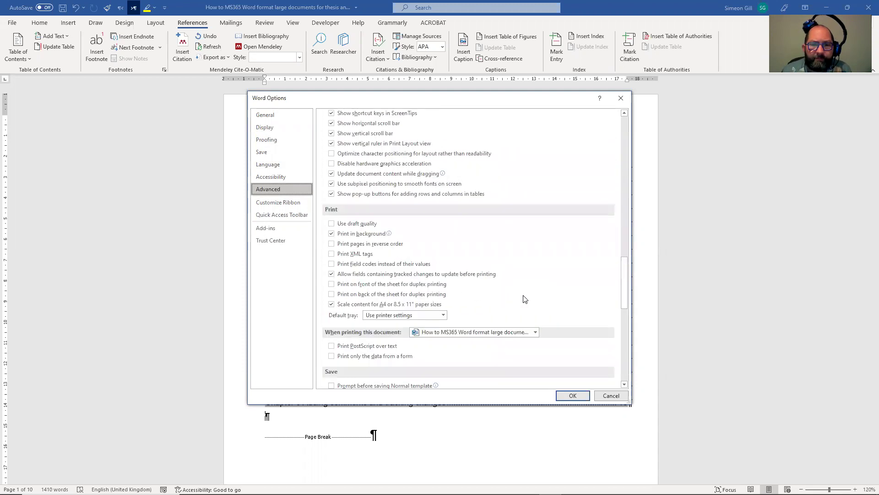
scroll(525, 299, down, 8)
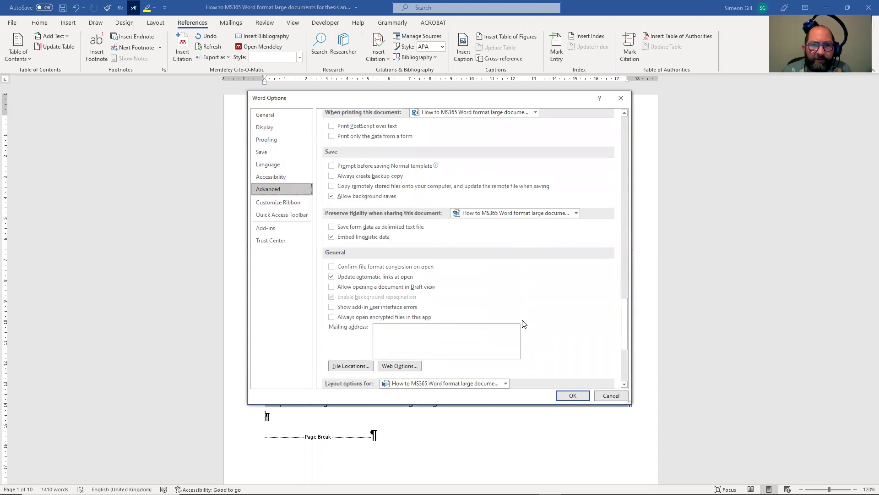
scroll(525, 323, down, 5)
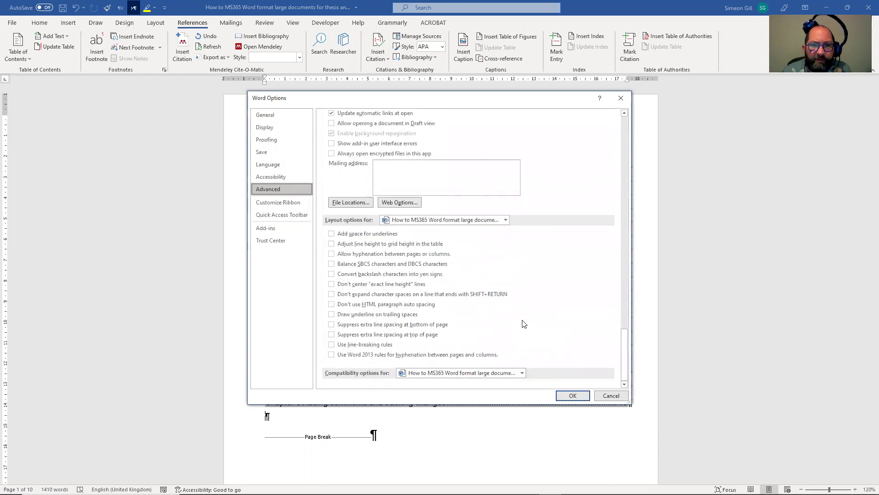
scroll(524, 324, up, 12)
scroll(524, 324, up, 14)
scroll(524, 324, up, 12)
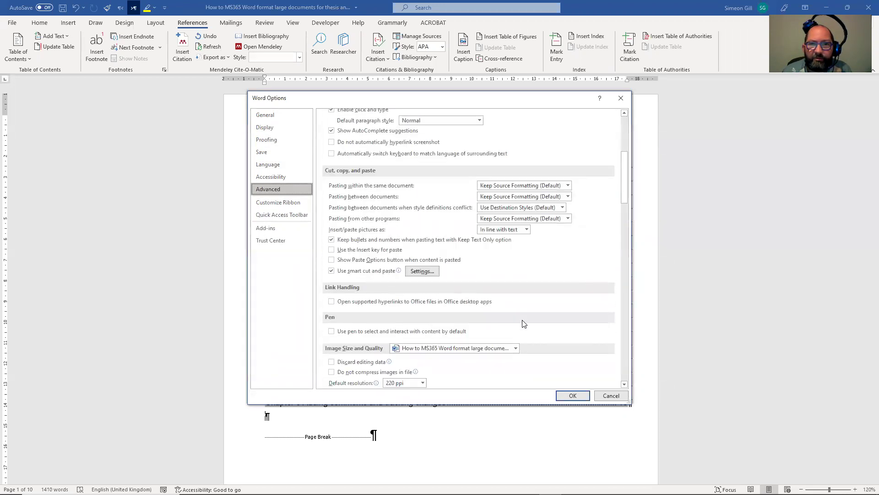
scroll(524, 324, up, 6)
scroll(522, 320, up, 3)
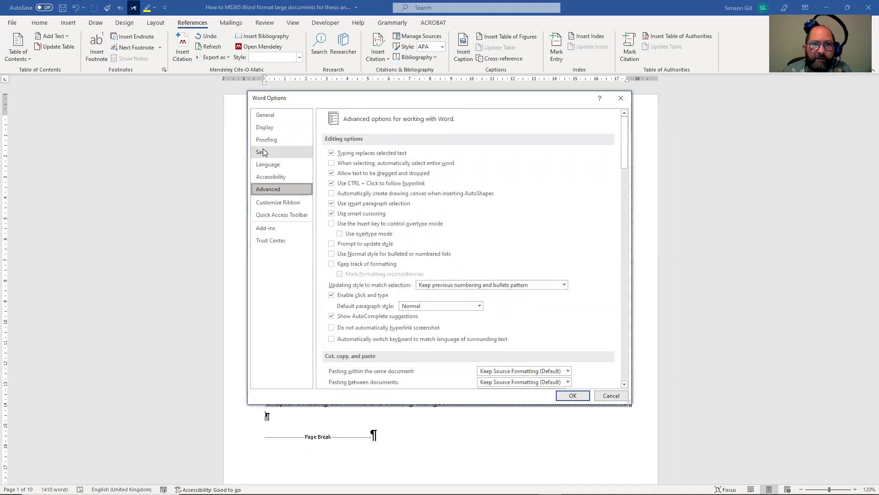
Browse the General, Display, Proofing, Accessibility and Advanced option pages in Word Options.
click(267, 118)
scroll(499, 239, down, 5)
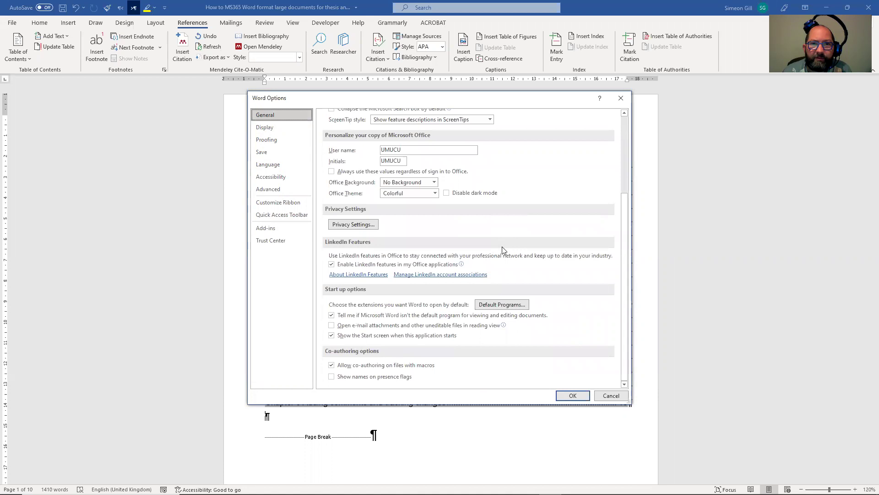
scroll(504, 249, up, 5)
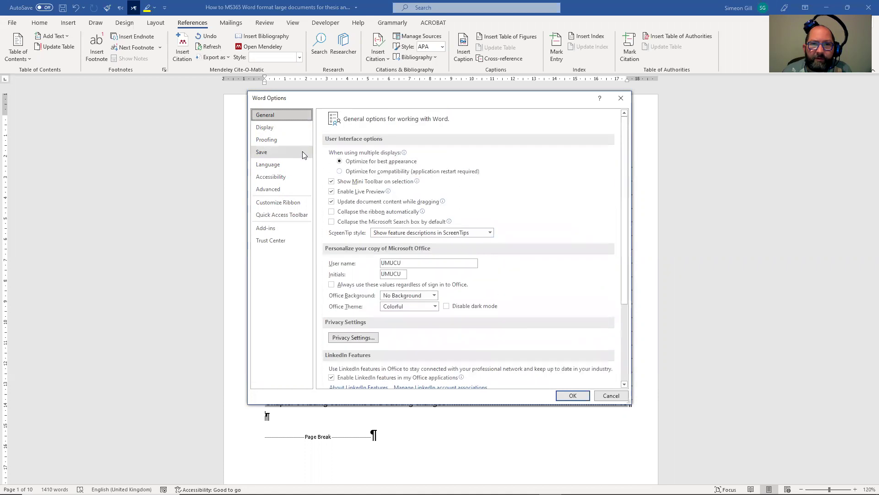
click(270, 131)
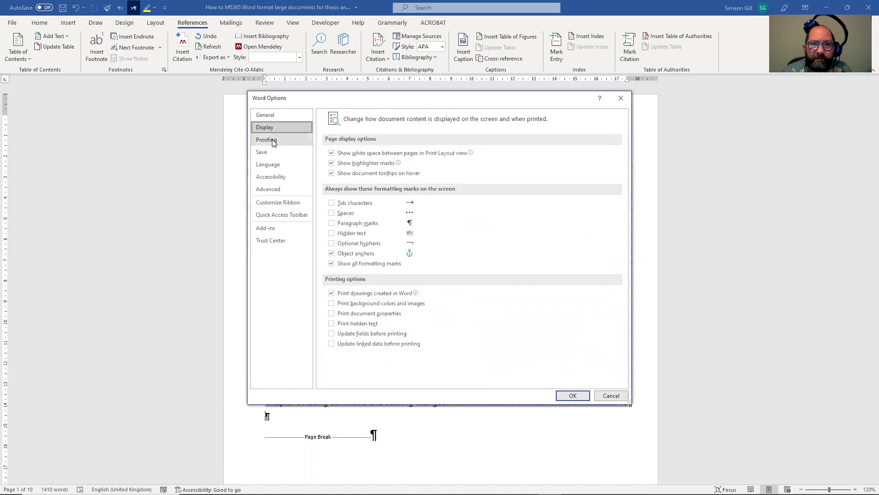
click(271, 139)
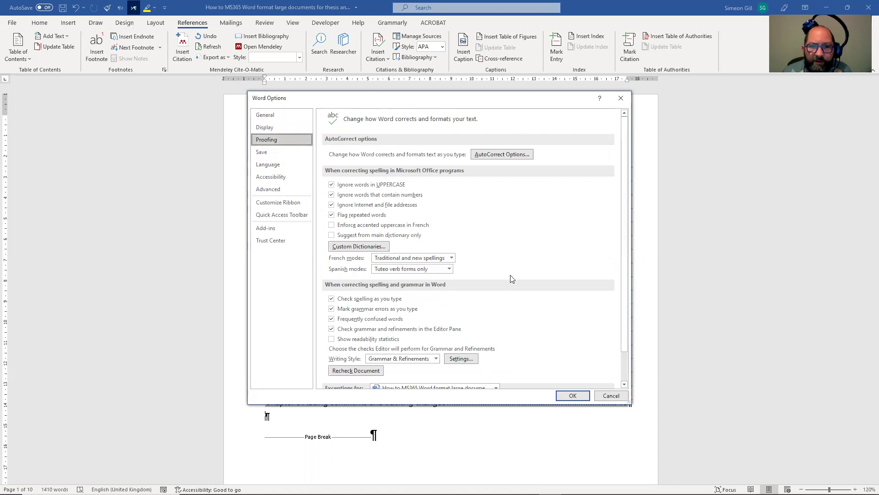
scroll(516, 266, down, 1)
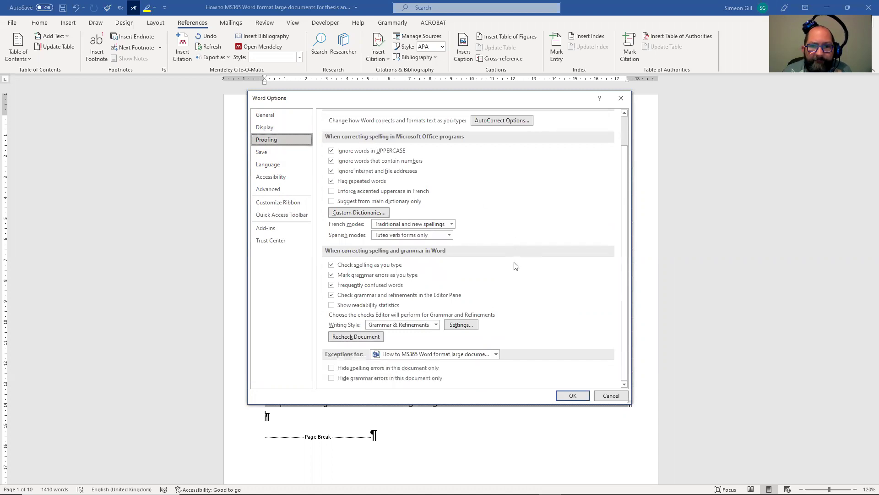
click(273, 180)
click(289, 193)
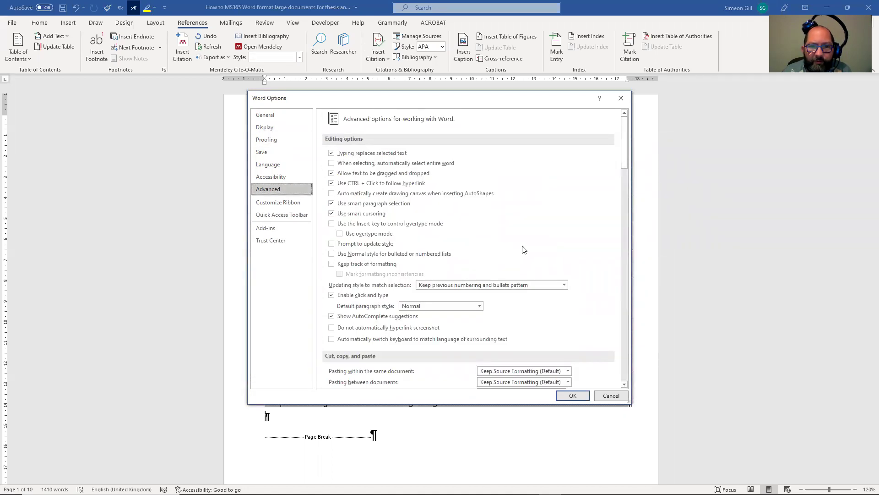
Set Field shading to 'When selected' in Advanced options and confirm with OK.
scroll(526, 252, down, 3)
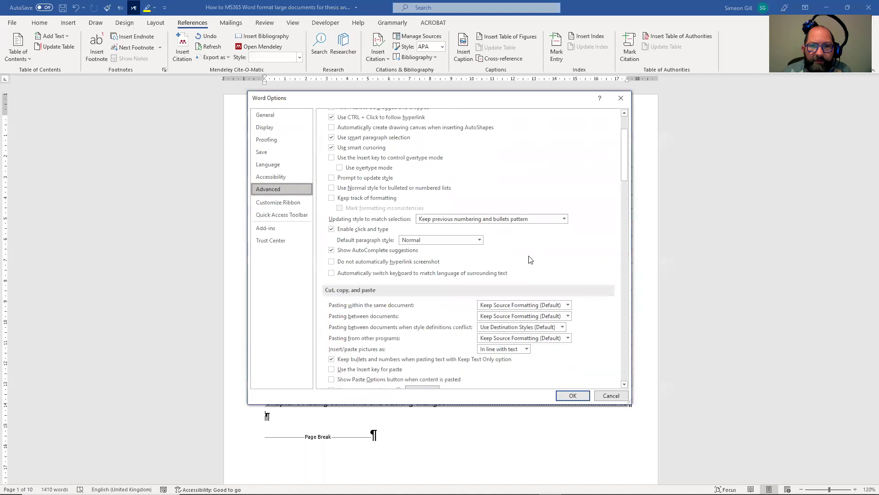
scroll(530, 260, down, 1)
scroll(529, 258, down, 6)
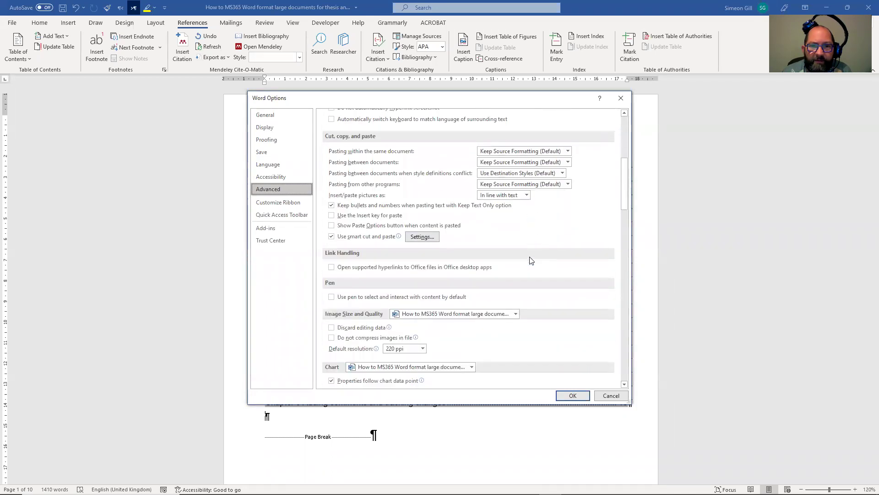
scroll(531, 261, down, 7)
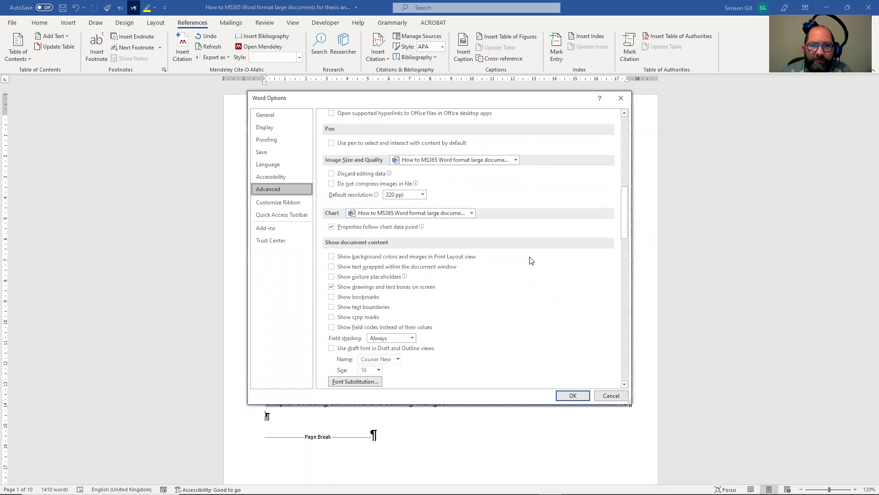
scroll(530, 259, down, 1)
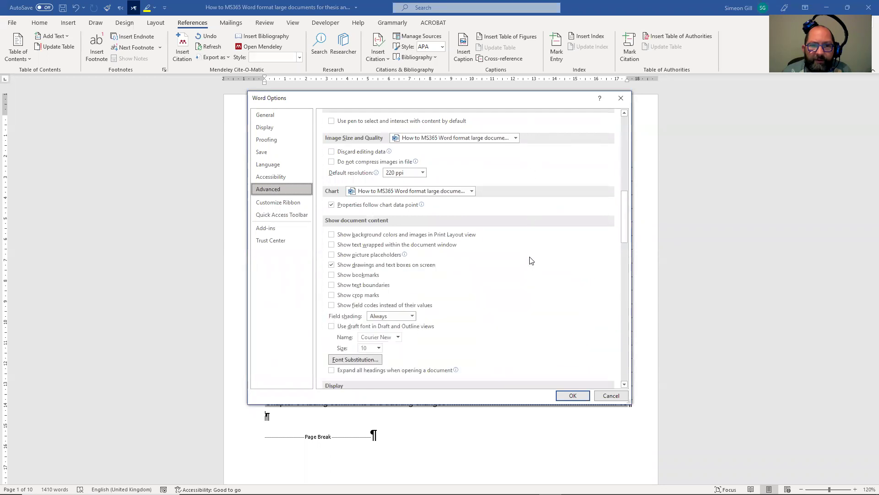
click(412, 316)
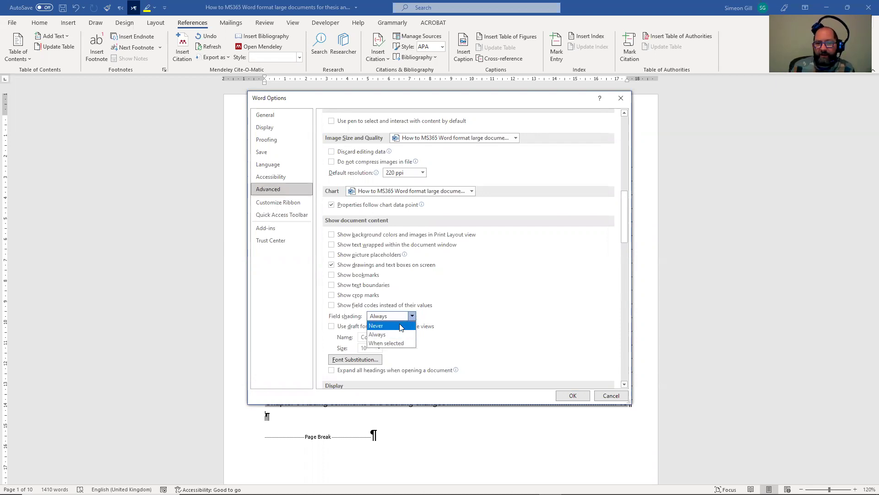
click(397, 343)
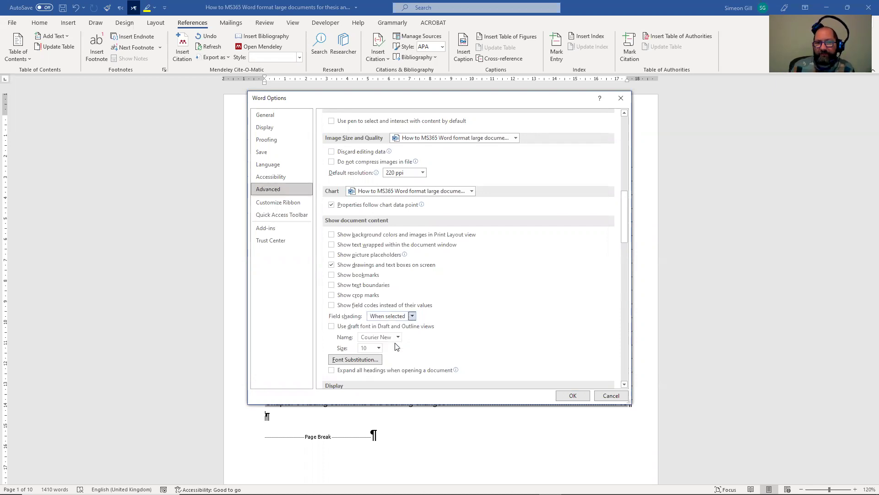
click(574, 396)
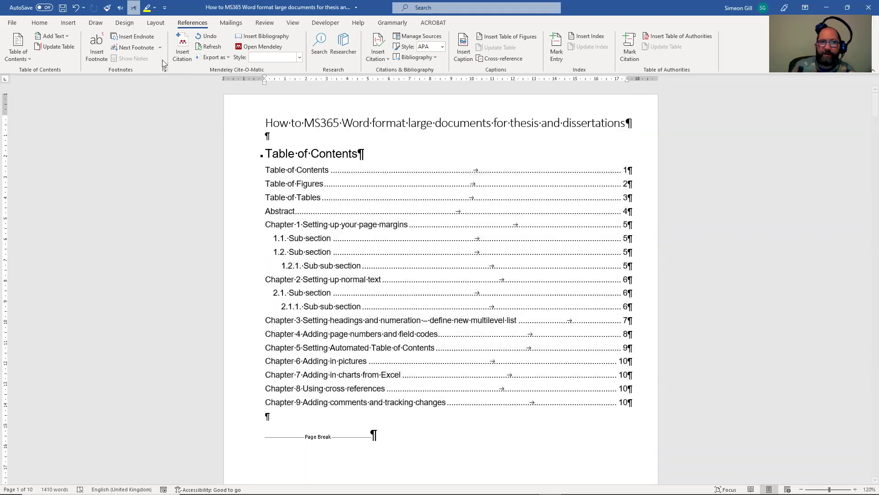
Turn off the Show/Hide ¶ formatting marks from the Home tab.
click(39, 23)
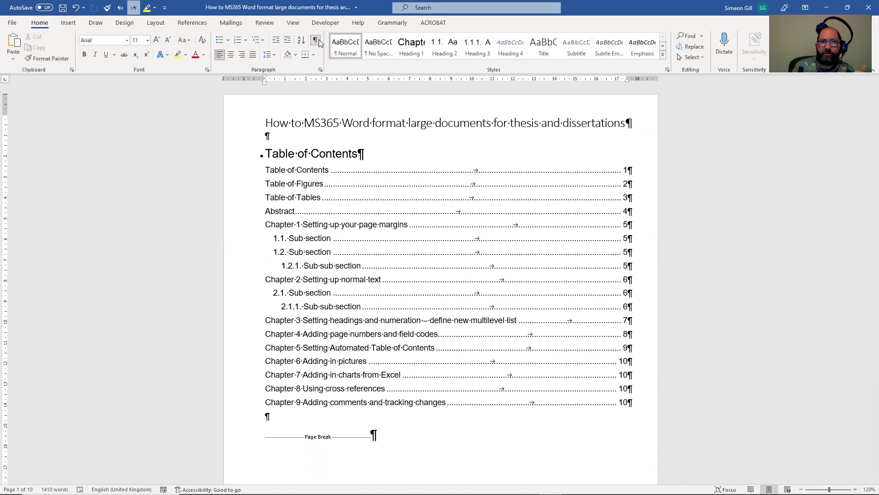
click(315, 40)
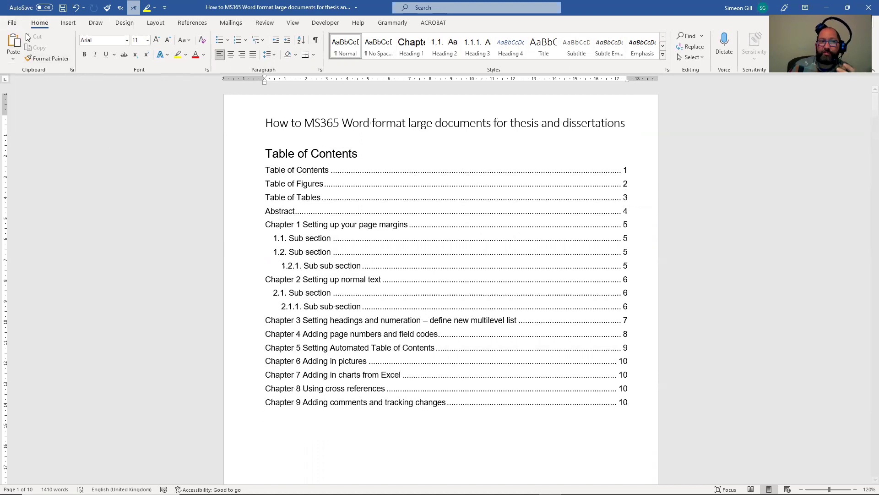
Set Field shading to Always in Word's Advanced options.
click(12, 24)
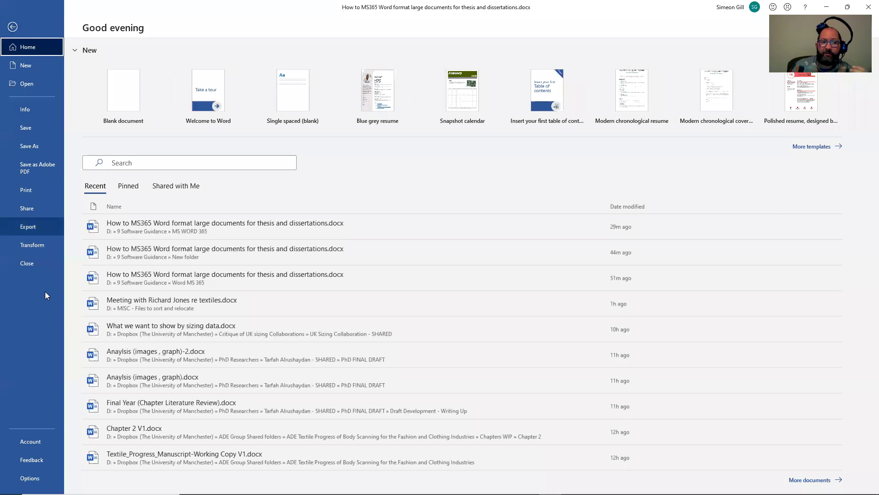
click(29, 478)
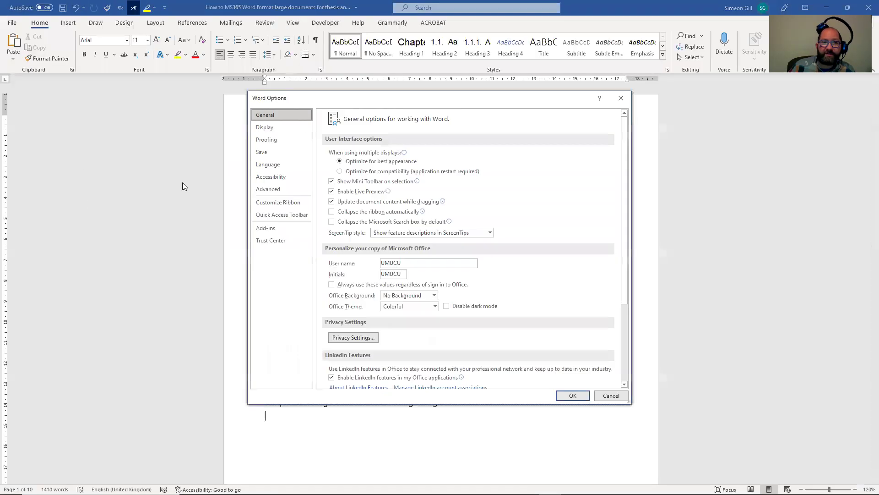
click(275, 189)
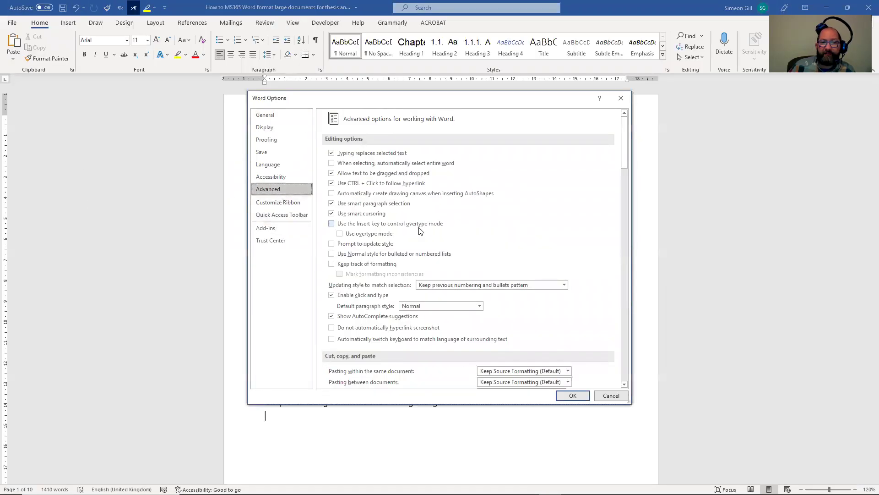
scroll(422, 235, down, 5)
scroll(422, 235, down, 10)
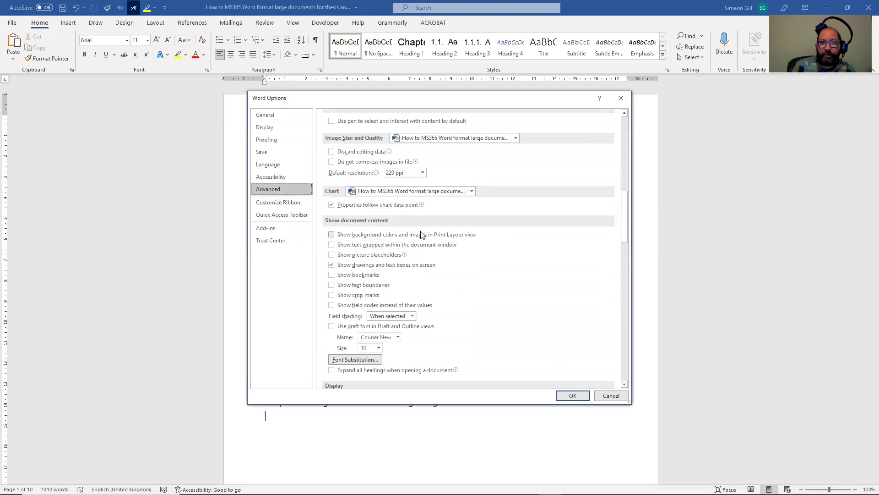
click(412, 206)
click(397, 223)
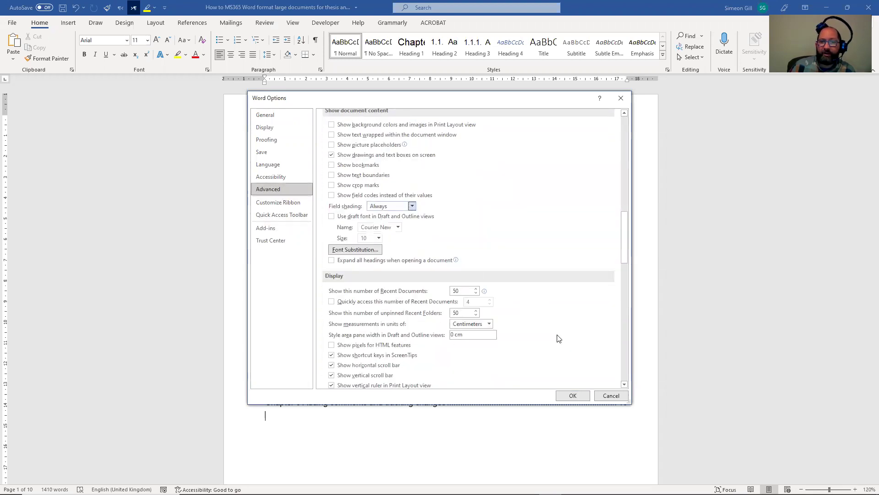
click(575, 396)
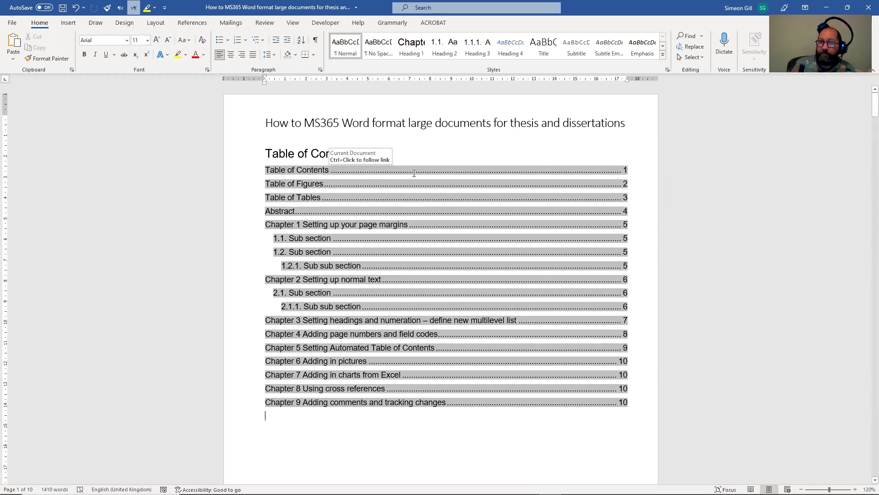
Toggle Show/Hide ¶ on and back off so the shaded contents show without formatting marks.
click(315, 41)
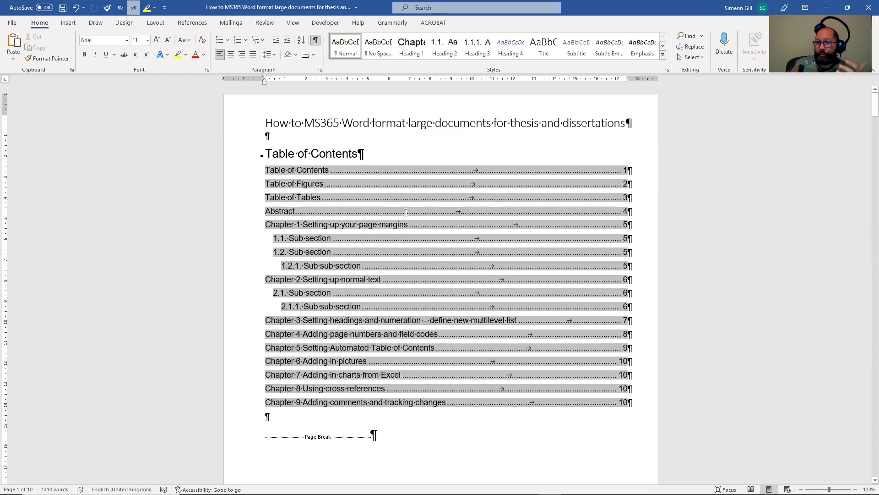
click(314, 42)
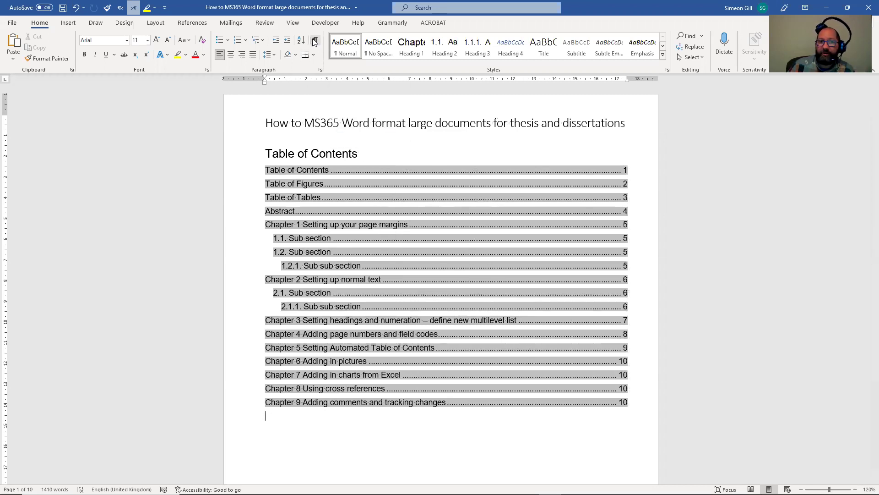